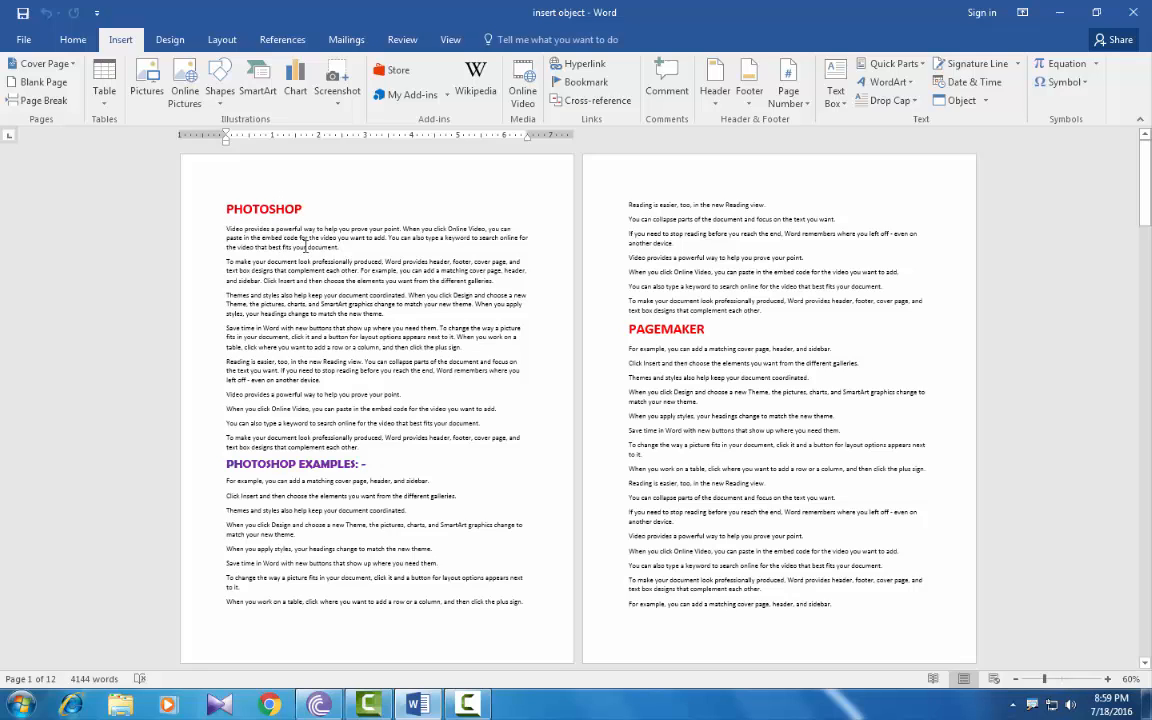
Look through the first pages of the document to examine the PHOTOSHOP, PAGEMAKER and AUTOCAD headings and their example sections.
{"action": "scroll", "coordinate": [303, 296], "scroll_direction": "down", "scroll_amount": 5}
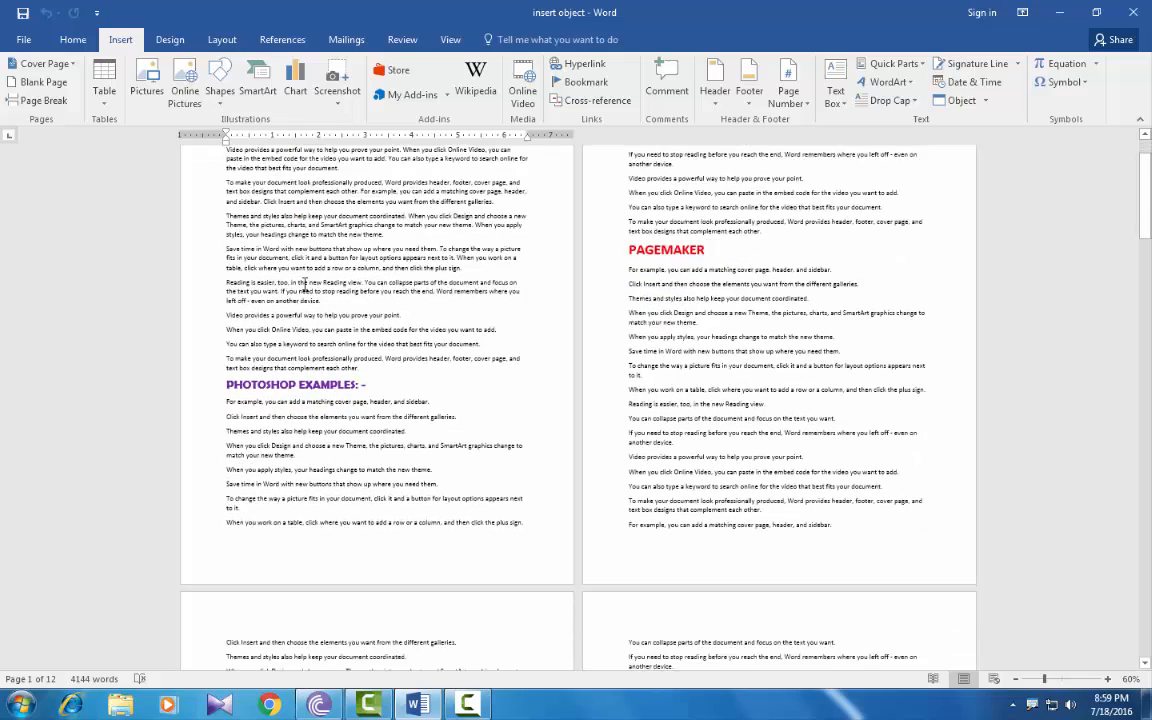
{"action": "scroll", "coordinate": [298, 262], "scroll_direction": "up", "scroll_amount": 5}
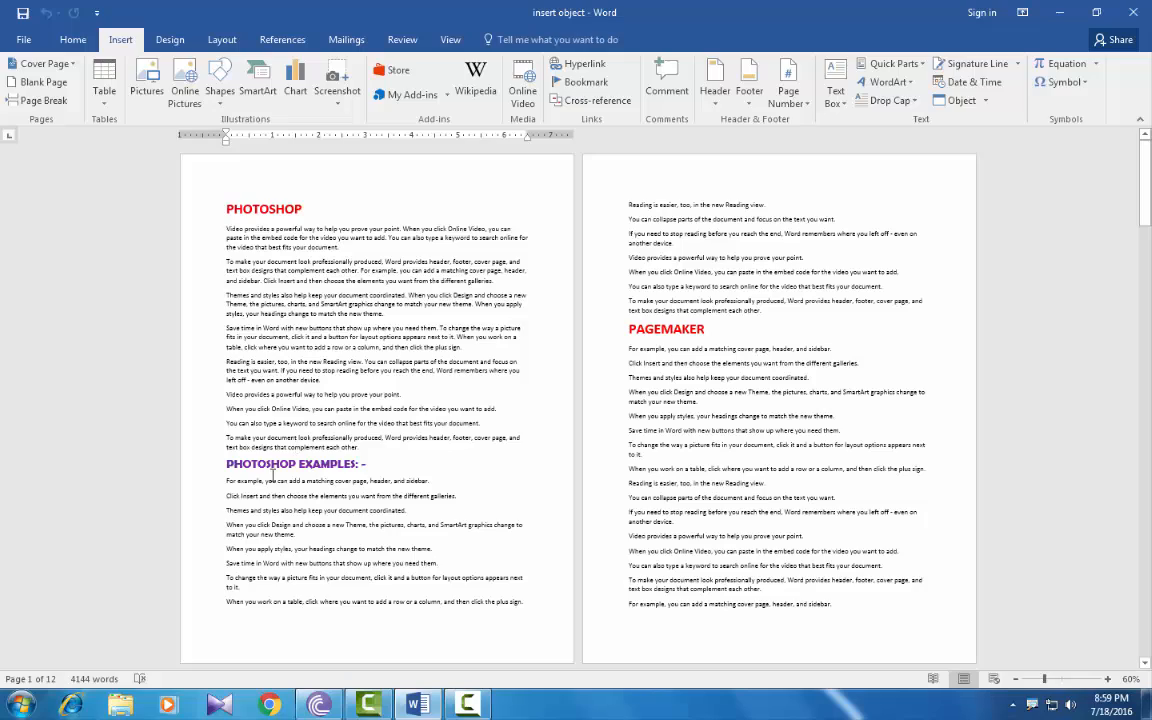
{"action": "scroll", "coordinate": [507, 360], "scroll_direction": "down", "scroll_amount": 6}
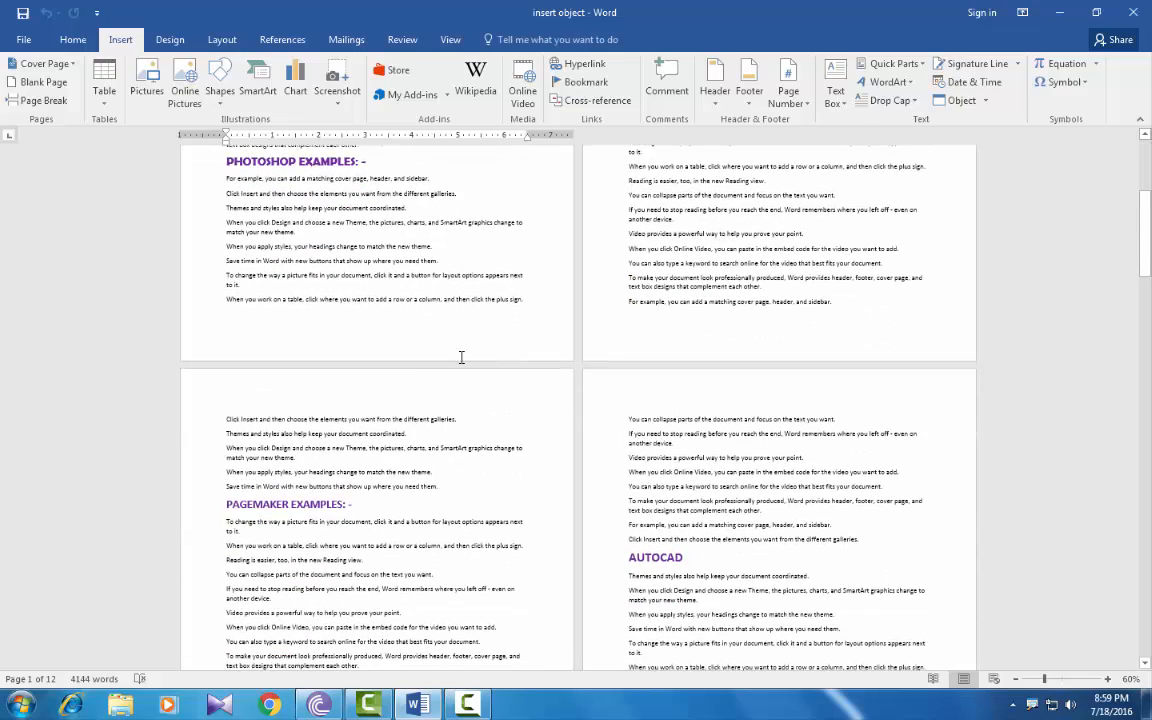
{"action": "scroll", "coordinate": [349, 466], "scroll_direction": "down", "scroll_amount": 5}
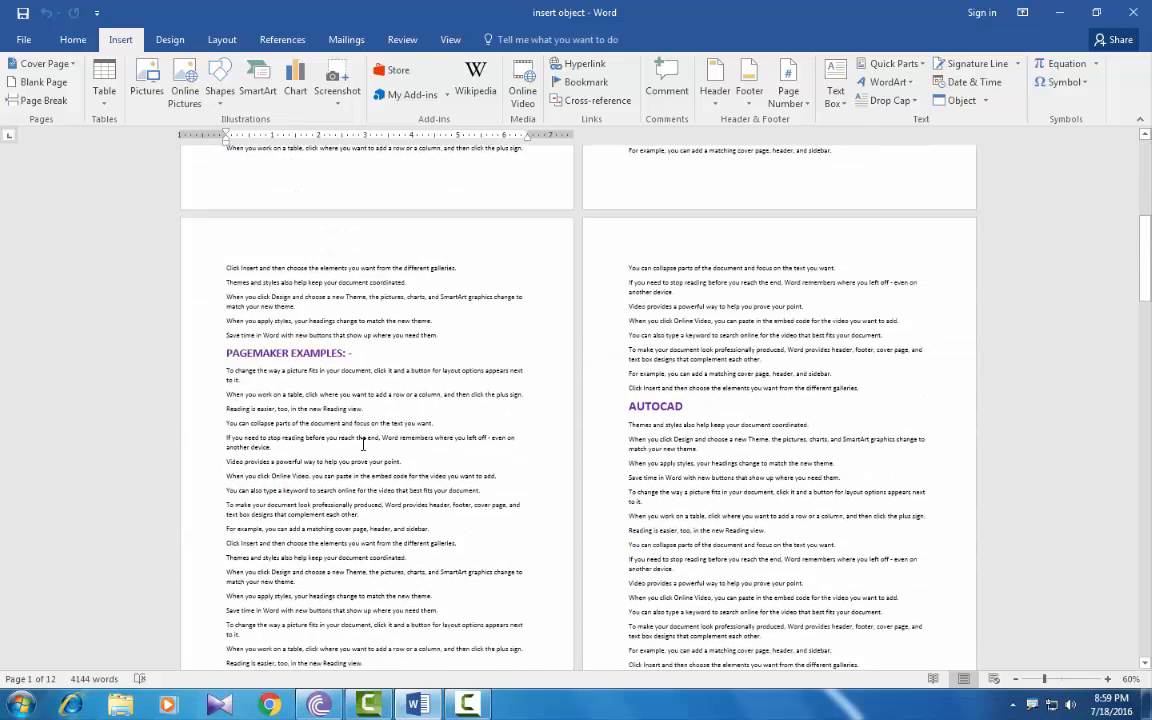
{"action": "scroll", "coordinate": [360, 444], "scroll_direction": "up", "scroll_amount": 2}
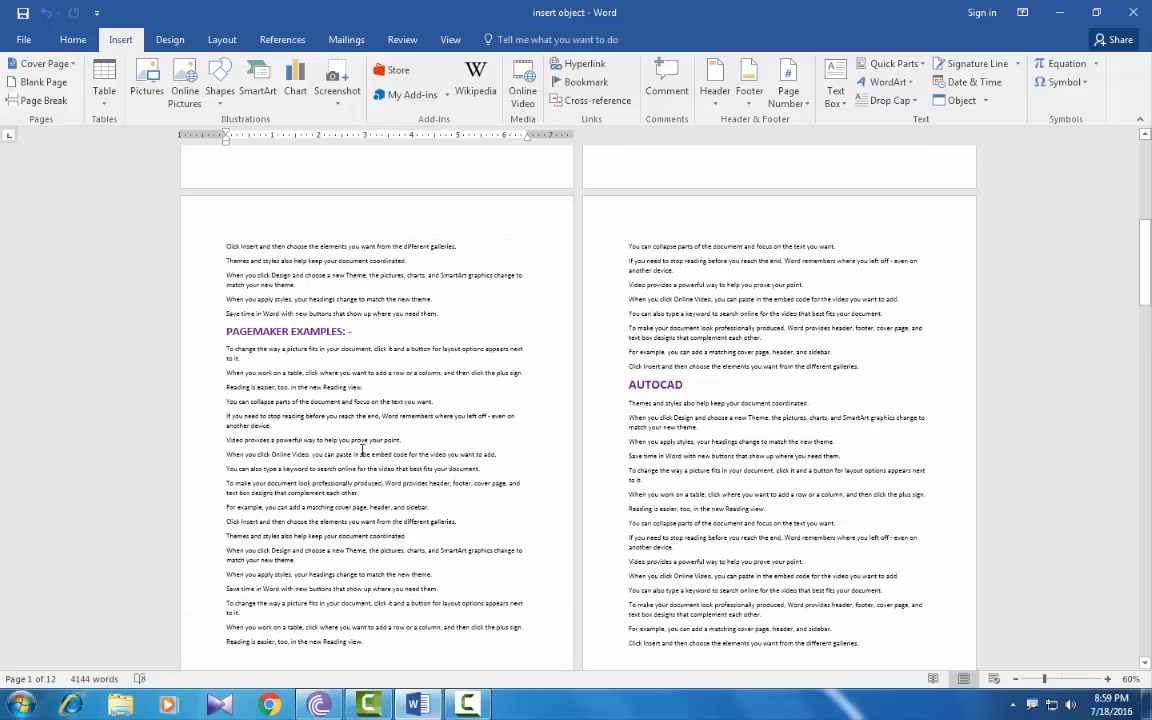
{"action": "scroll", "coordinate": [362, 451], "scroll_direction": "up", "scroll_amount": 2}
{"action": "scroll", "coordinate": [343, 448], "scroll_direction": "up", "scroll_amount": 2}
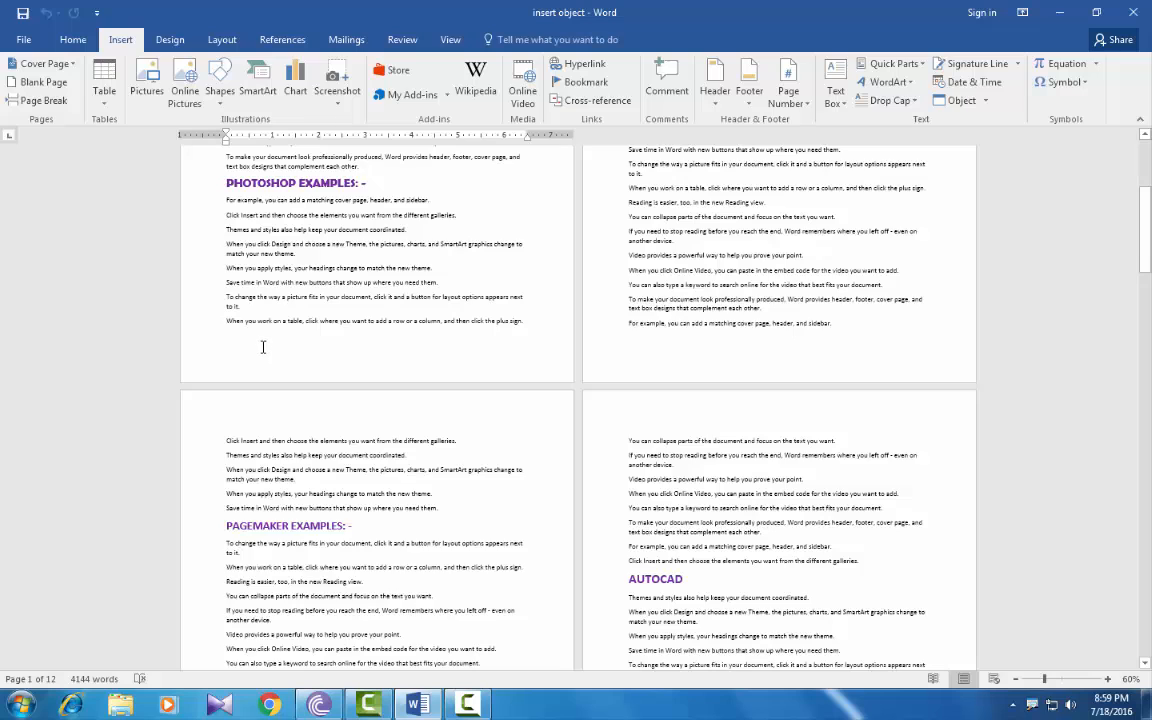
{"action": "scroll", "coordinate": [263, 347], "scroll_direction": "up", "scroll_amount": 5}
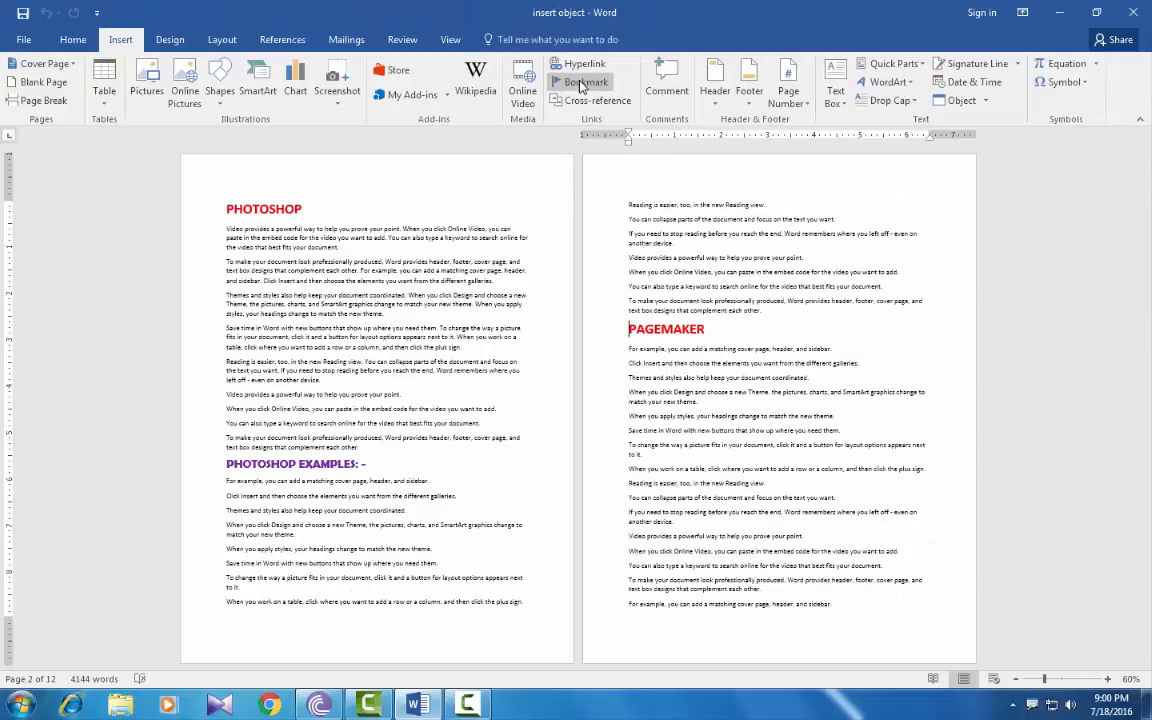
Add a bookmark named pagemaker at the start of the PAGEMAKER heading on page 2.
{"action": "left_click", "coordinate": [582, 92]}
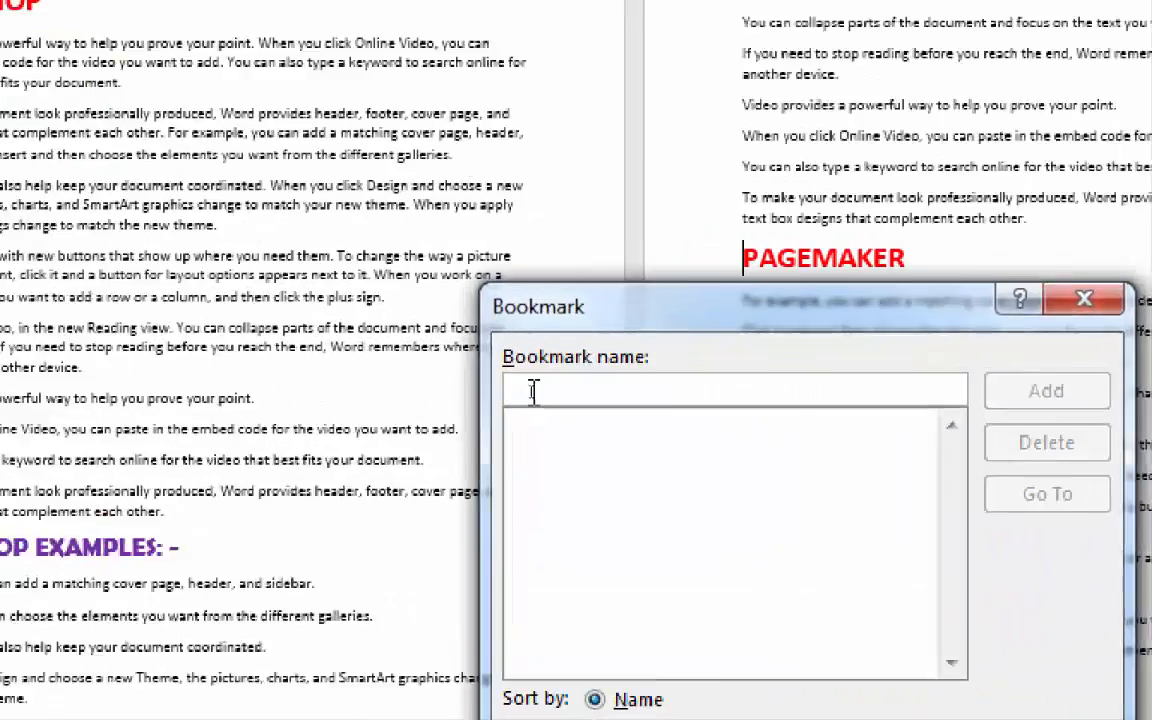
{"action": "type", "text": "p"}
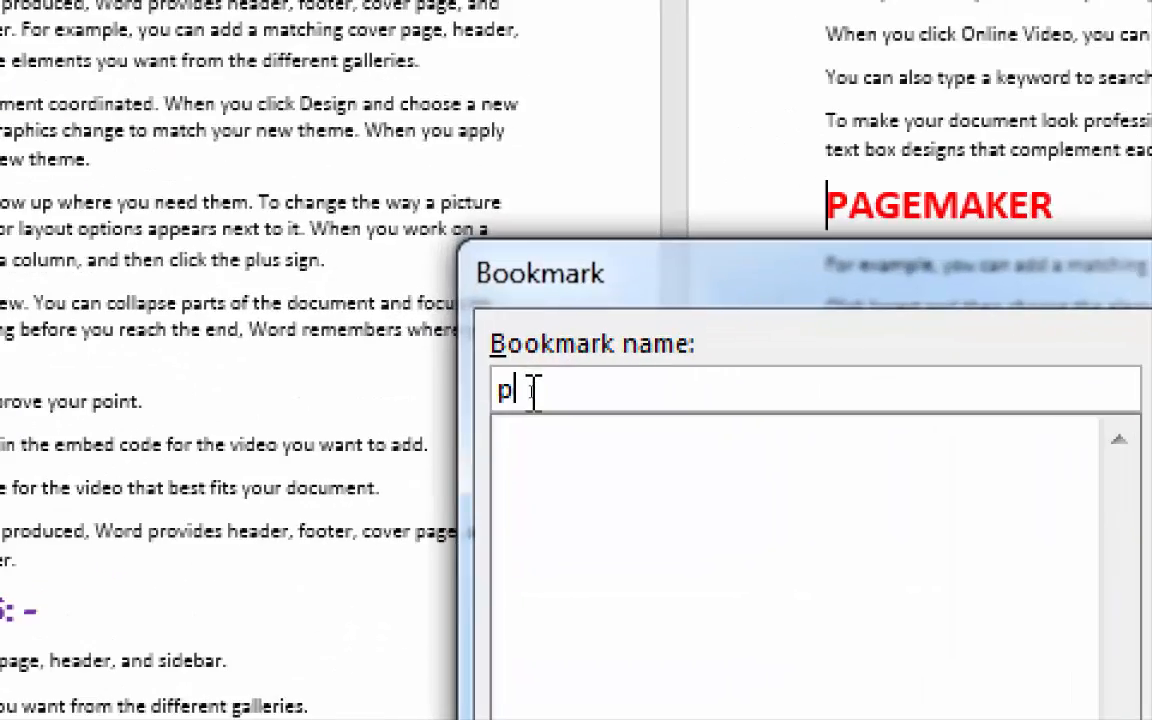
{"action": "type", "text": "agemaker"}
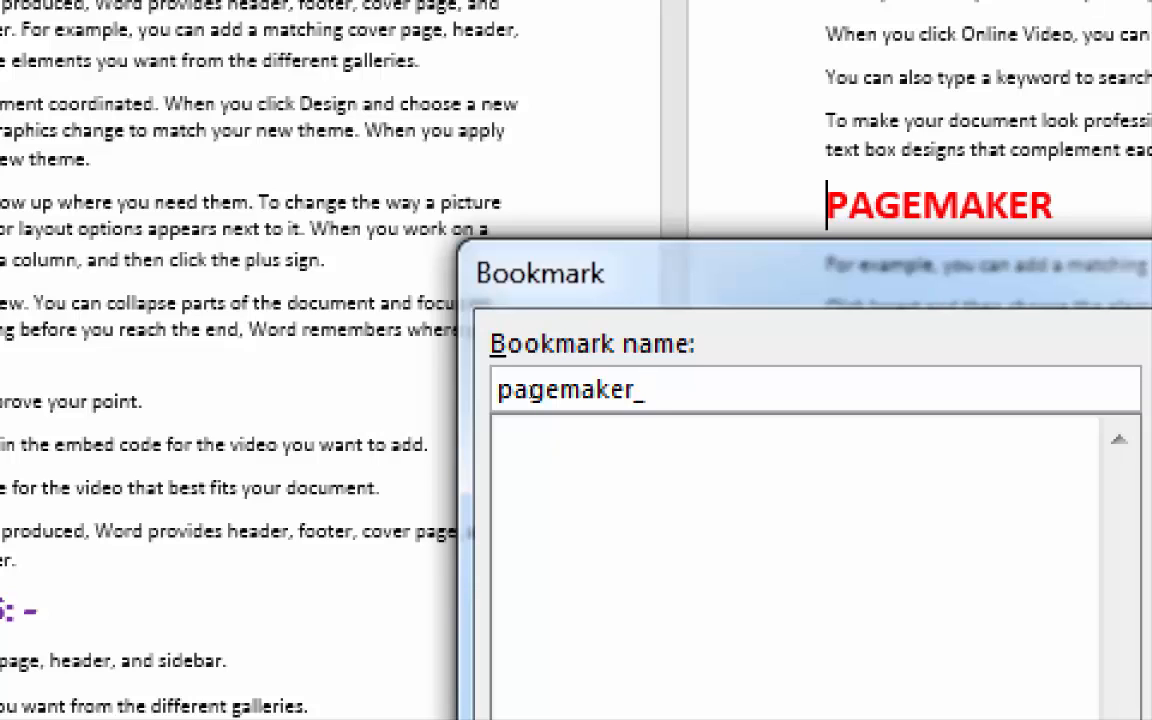
{"action": "type", "text": "_"}
{"action": "key", "text": "BackSpace"}
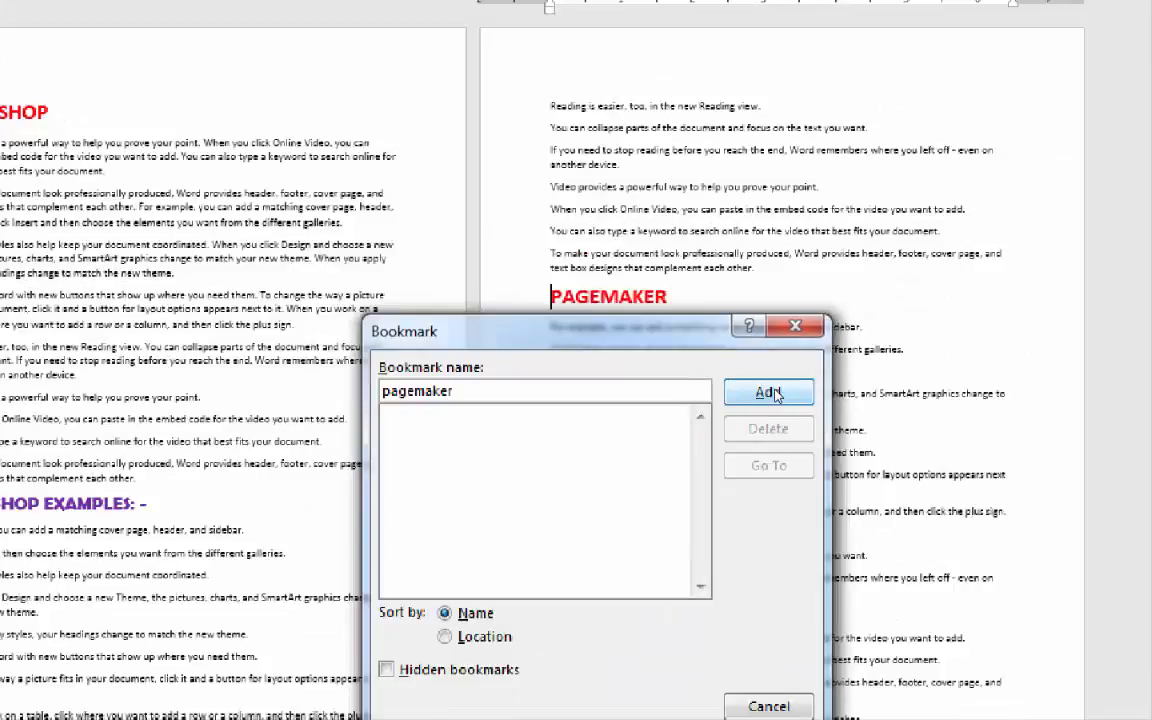
{"action": "left_click", "coordinate": [769, 392]}
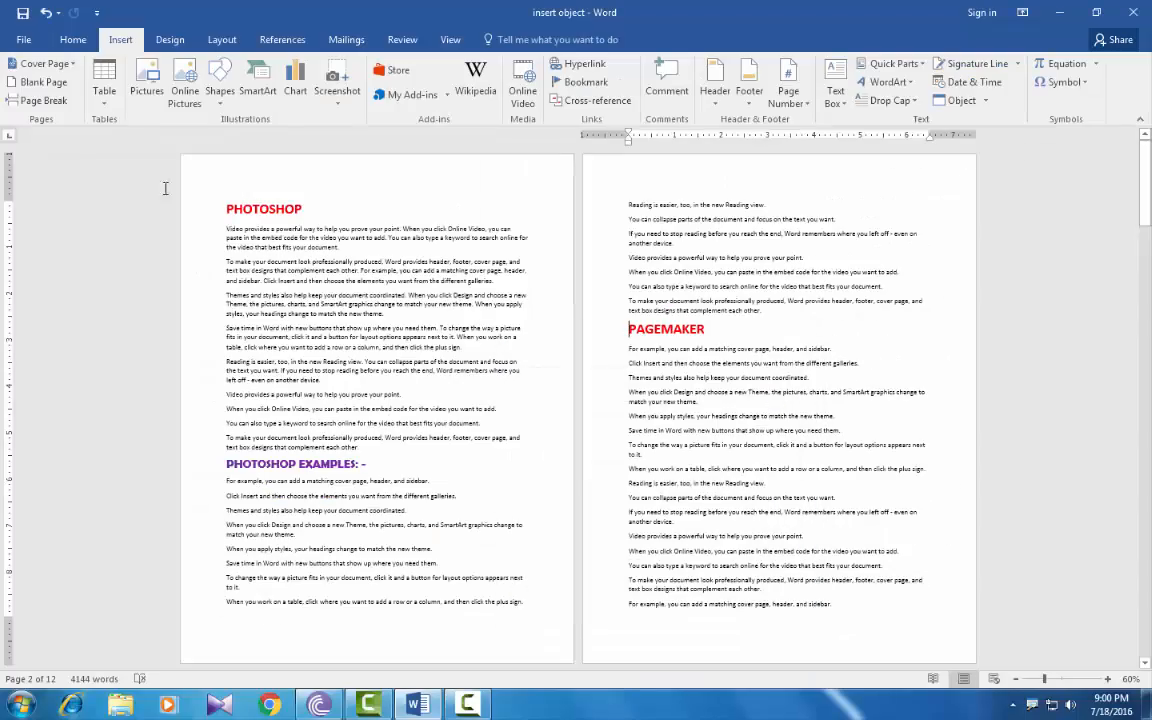
Add a bookmark named photoshop at the start of the PHOTOSHOP heading on page 1.
{"action": "left_click", "coordinate": [214, 210]}
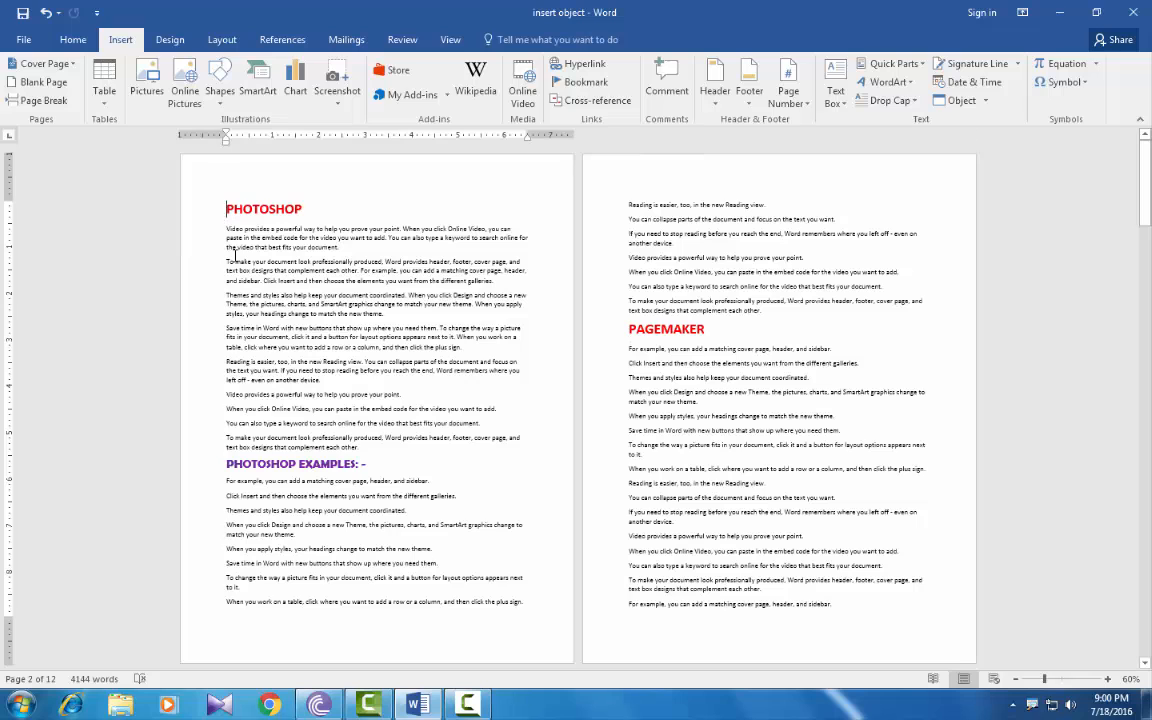
{"action": "left_click", "coordinate": [588, 83]}
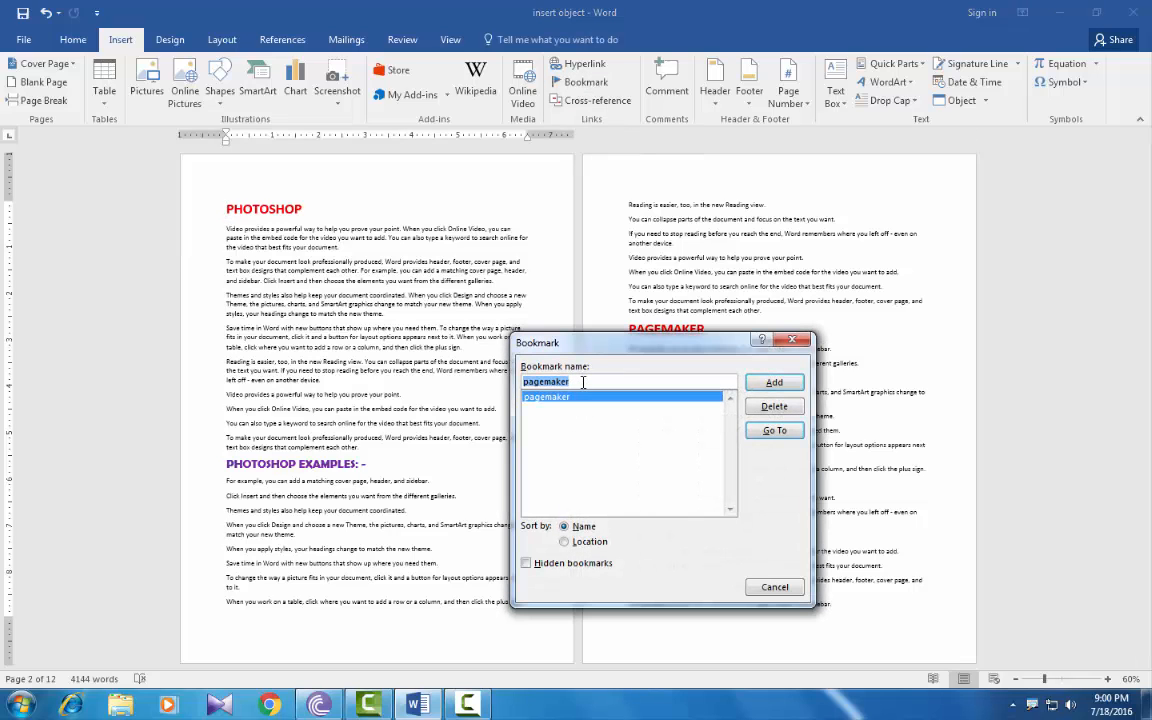
{"action": "type", "text": "photoshop"}
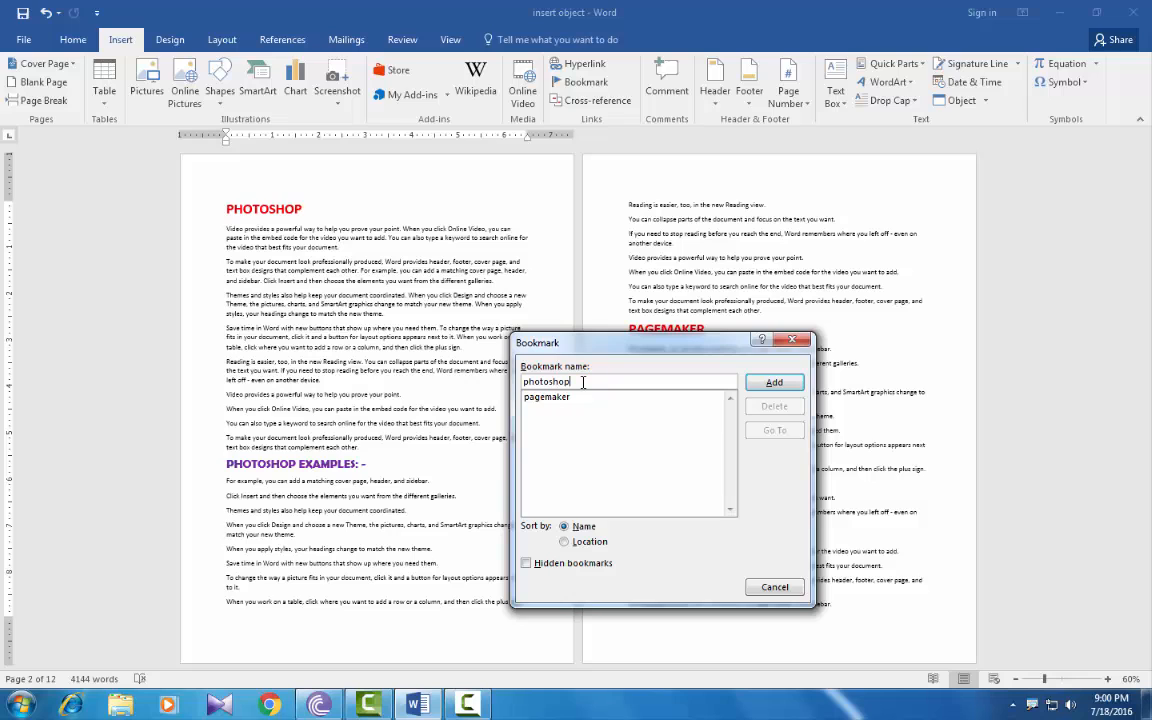
{"action": "left_click", "coordinate": [774, 383]}
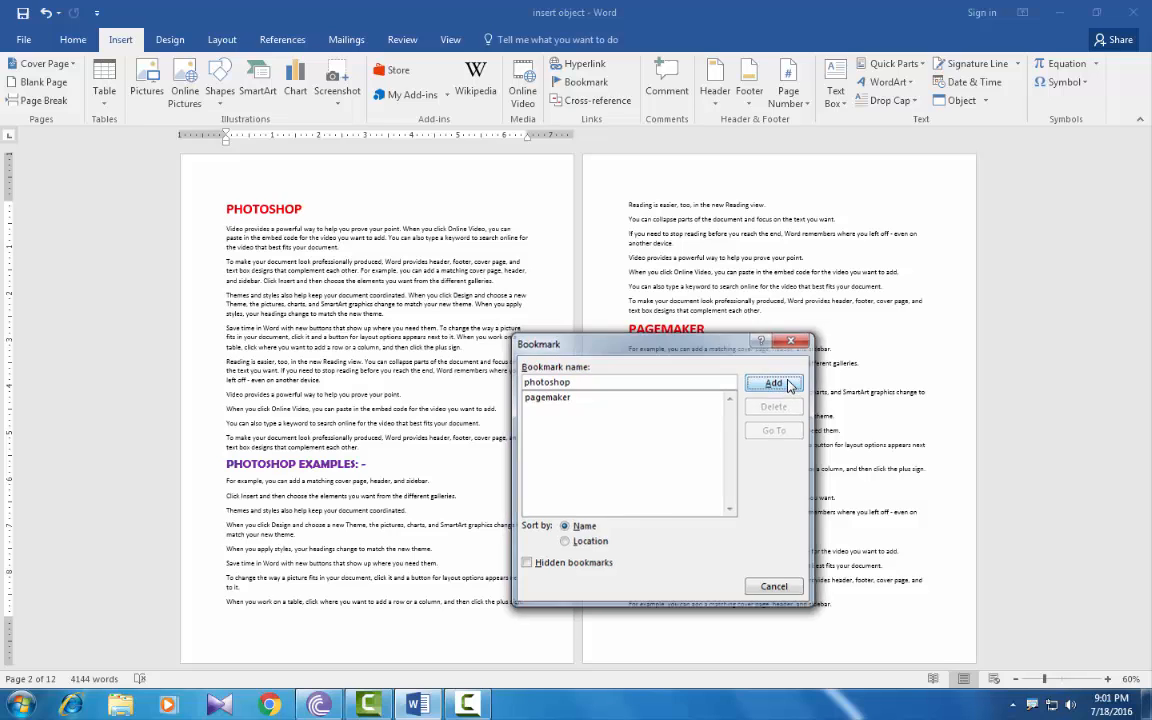
Add a bookmark named photoshop_examples at the start of the PHOTOSHOP EXAMPLES heading on page 1.
{"action": "left_click", "coordinate": [228, 466]}
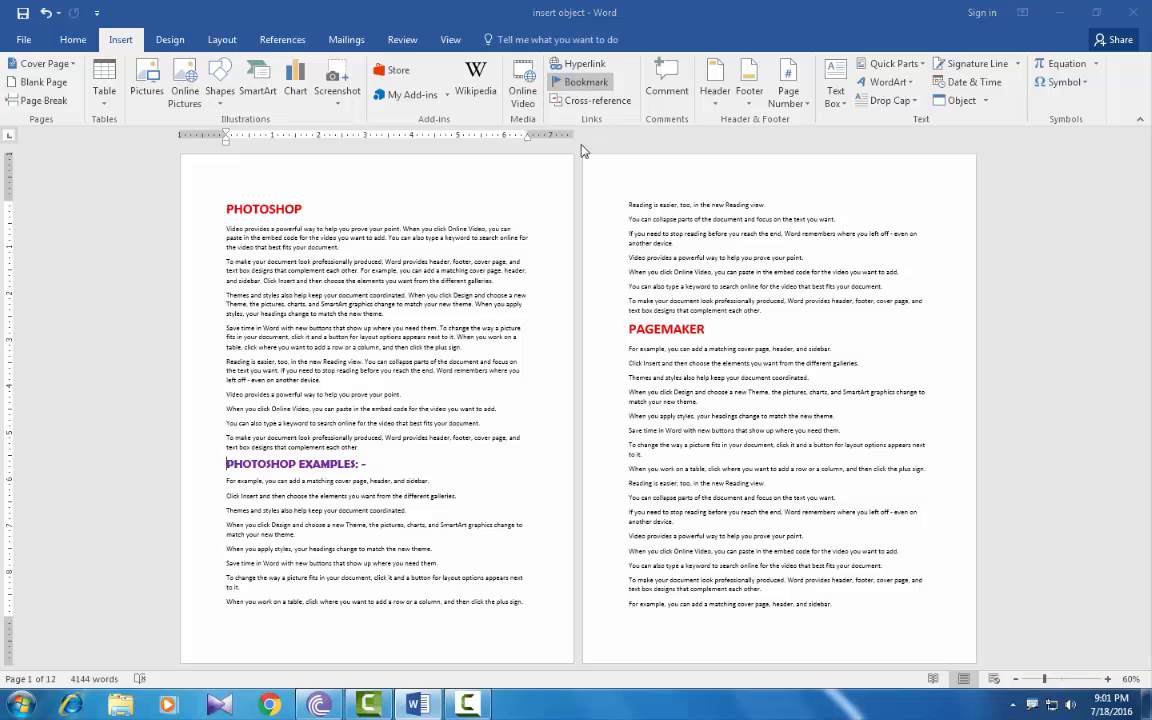
{"action": "left_click", "coordinate": [582, 82]}
{"action": "key", "text": "Right"}
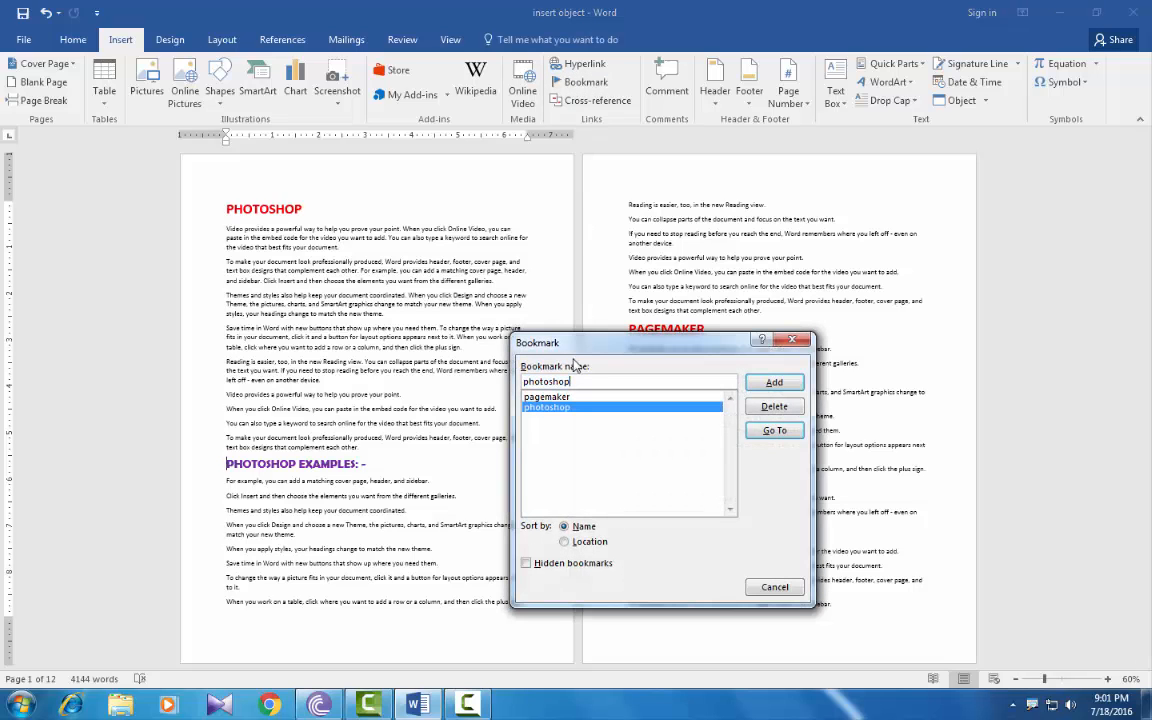
{"action": "type", "text": "_examples"}
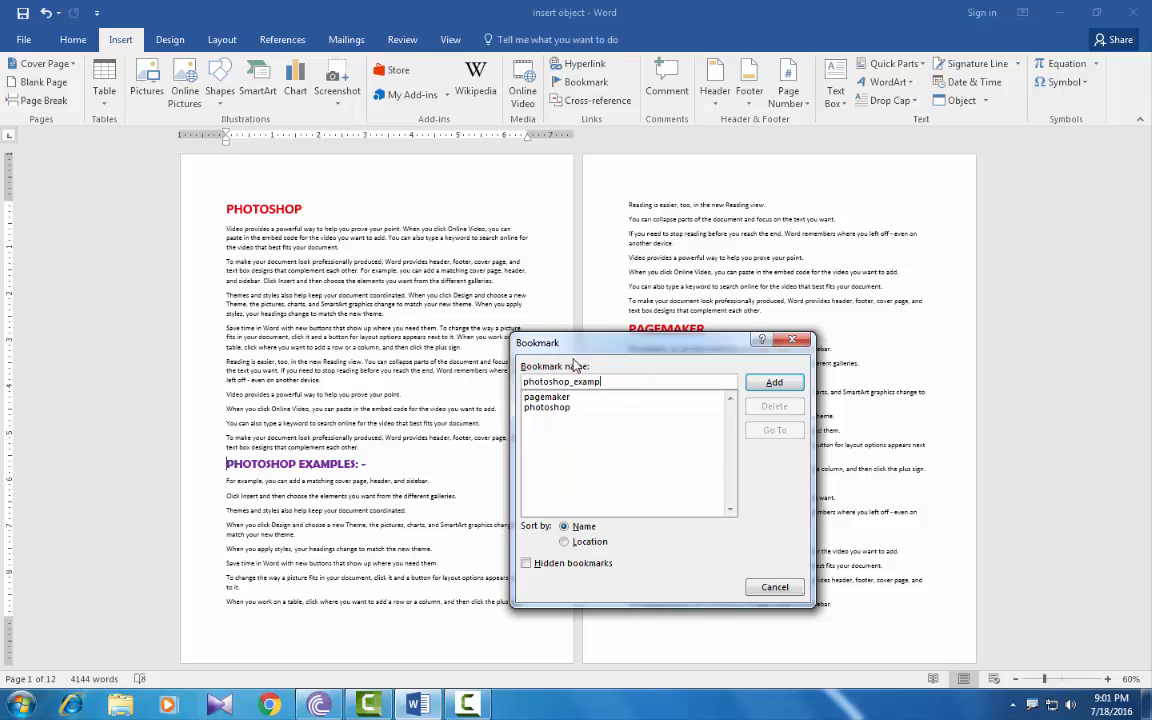
{"action": "left_click", "coordinate": [772, 383]}
Add a bookmark named autocad at the start of the AUTOCAD heading on page 4.
{"action": "scroll", "coordinate": [461, 383], "scroll_direction": "down", "scroll_amount": 10}
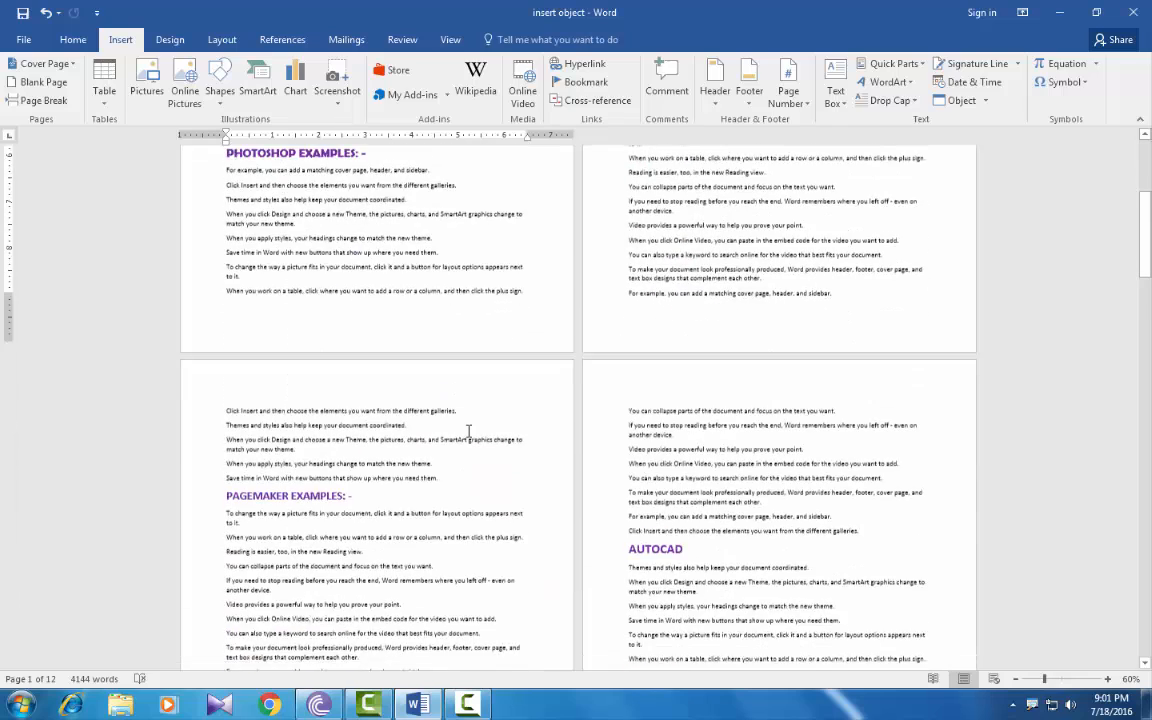
{"action": "double_click", "coordinate": [629, 388]}
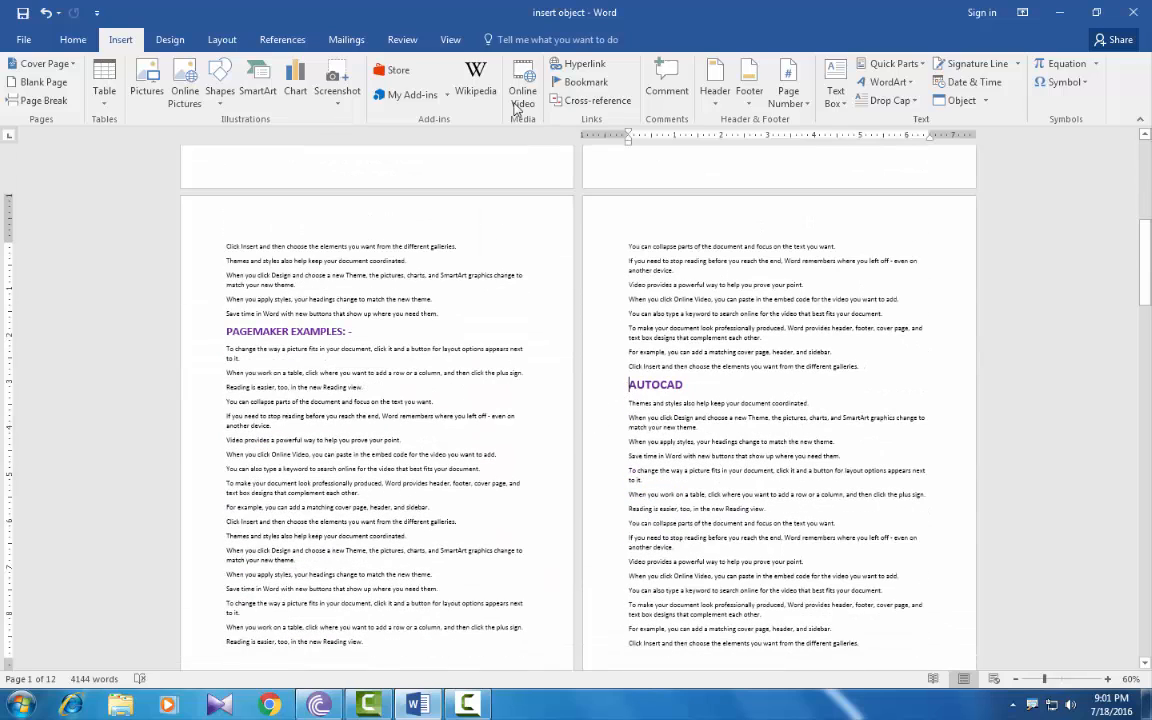
{"action": "left_click", "coordinate": [580, 82]}
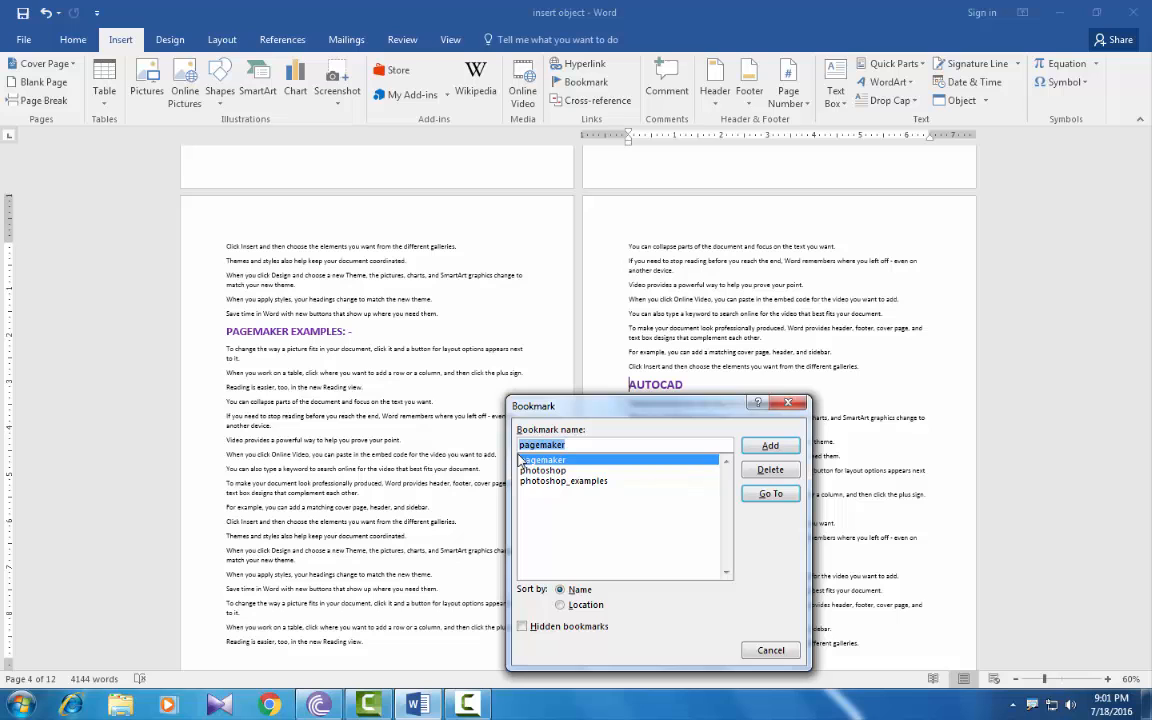
{"action": "type", "text": "autocad"}
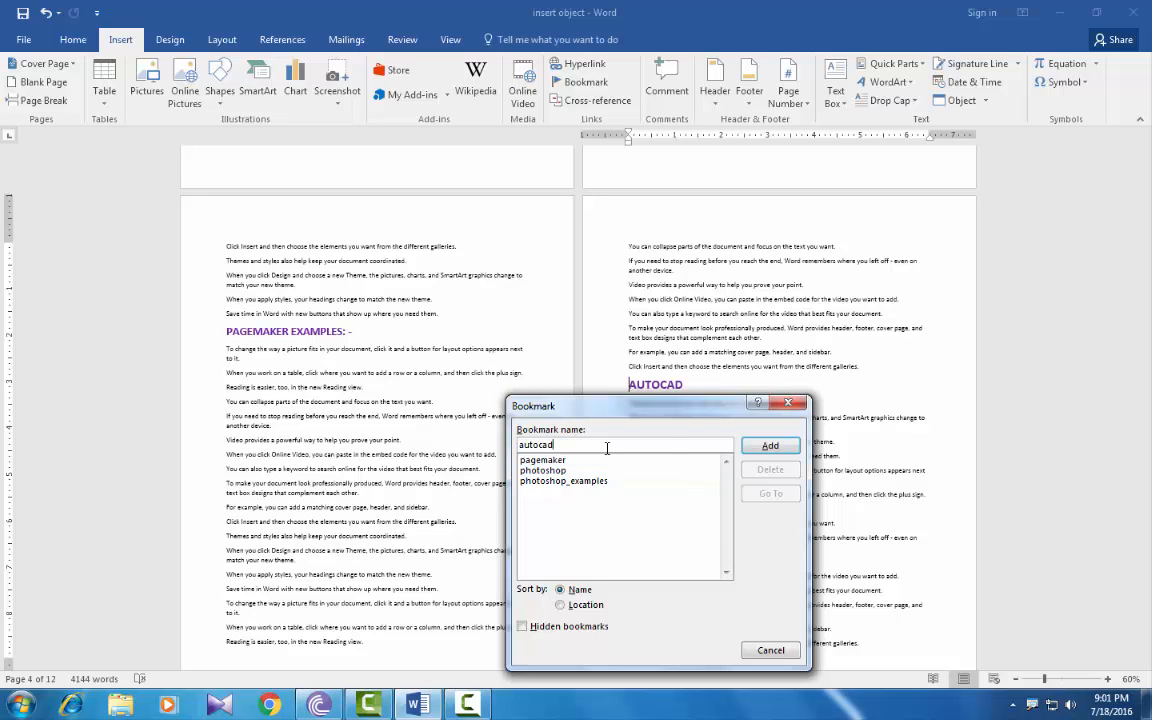
{"action": "left_click", "coordinate": [770, 445]}
Add a bookmark named ms_office at the start of the MS-OFFICE heading on page 5.
{"action": "scroll", "coordinate": [664, 483], "scroll_direction": "down", "scroll_amount": 10}
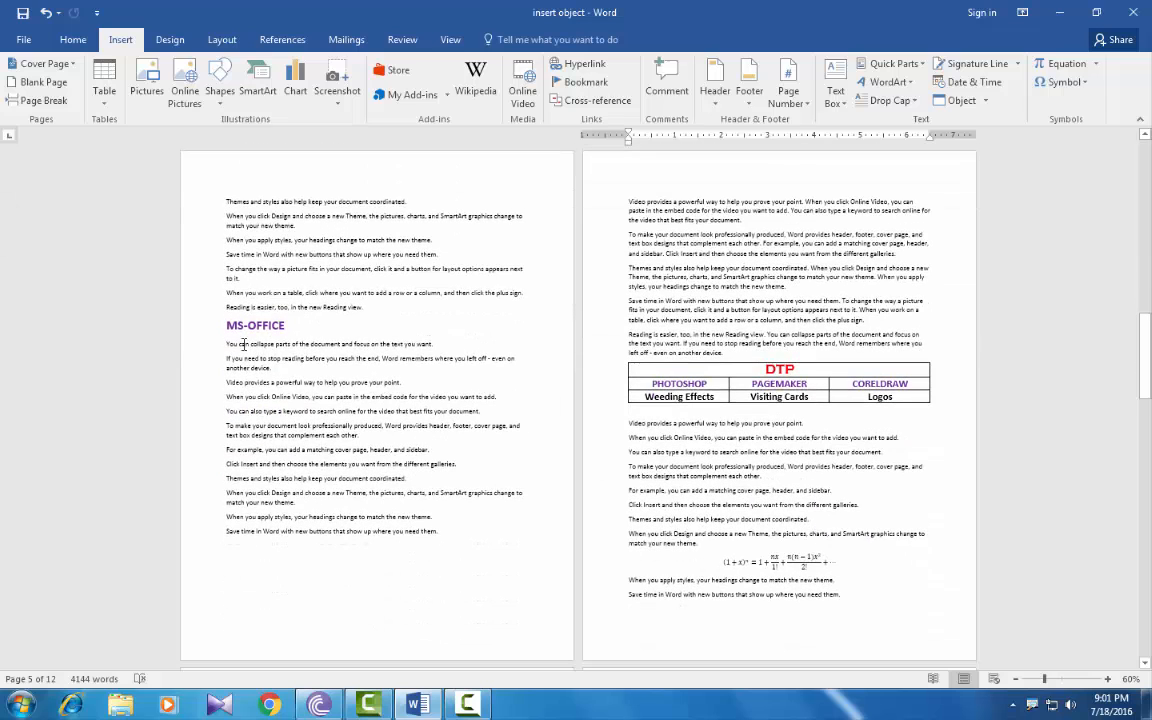
{"action": "left_click", "coordinate": [227, 325]}
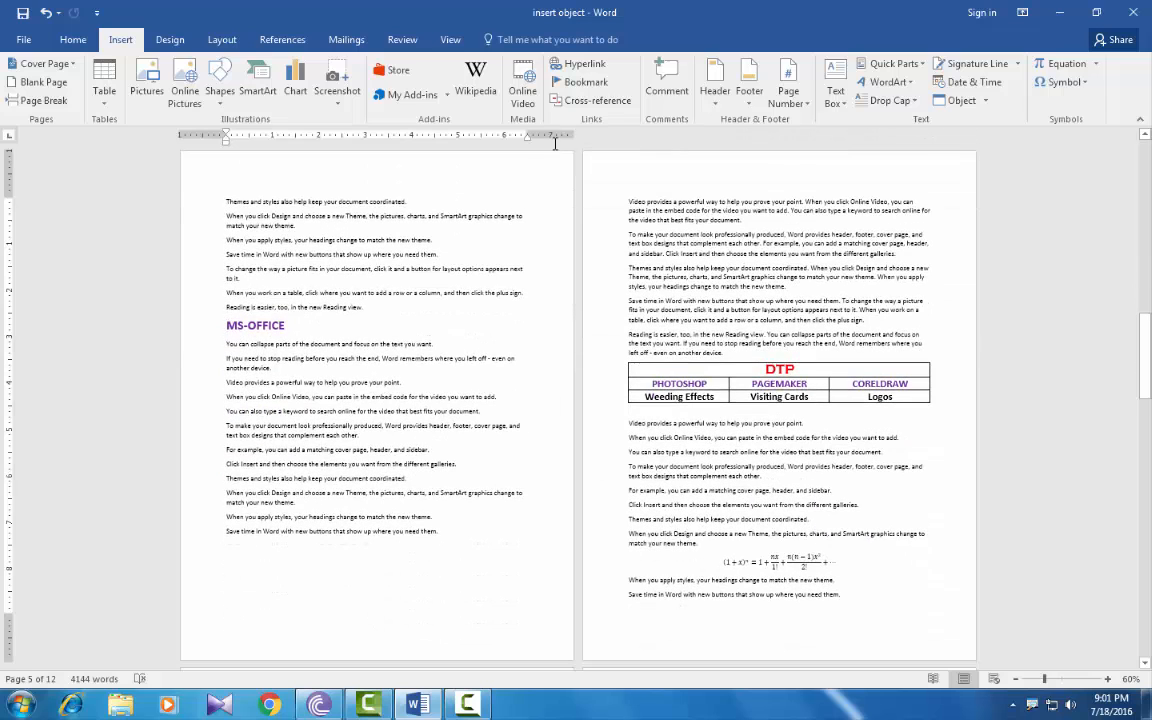
{"action": "left_click", "coordinate": [580, 82]}
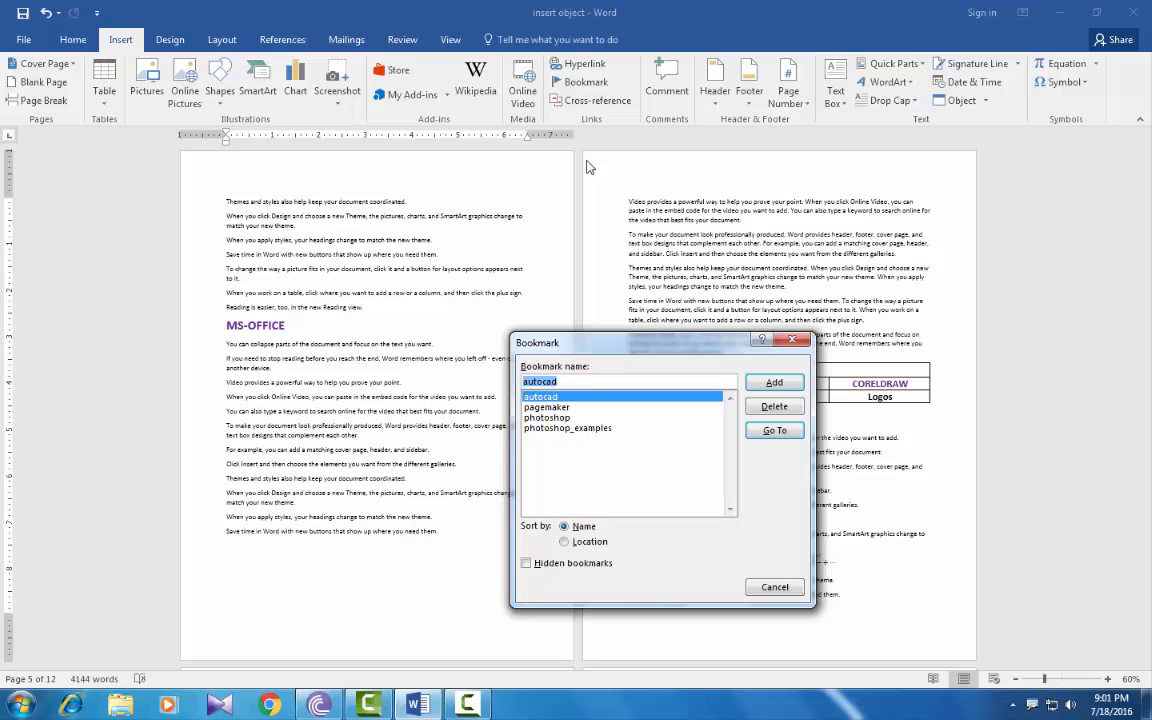
{"action": "type", "text": "ms_office"}
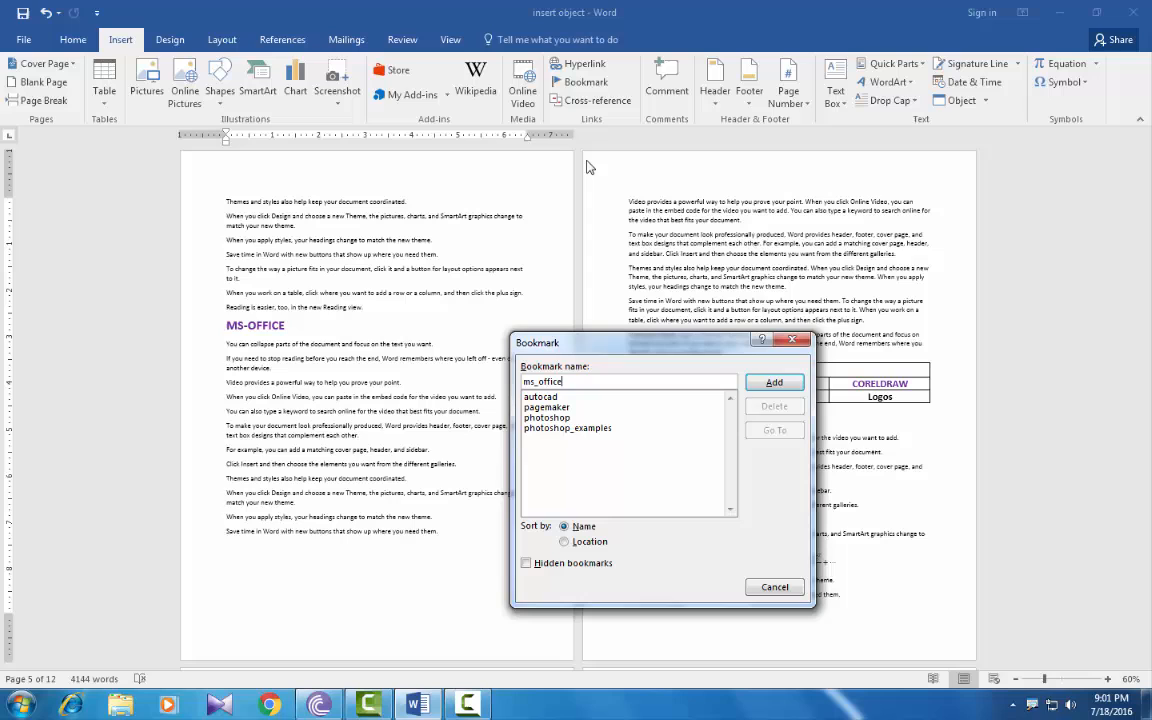
{"action": "left_click", "coordinate": [774, 382]}
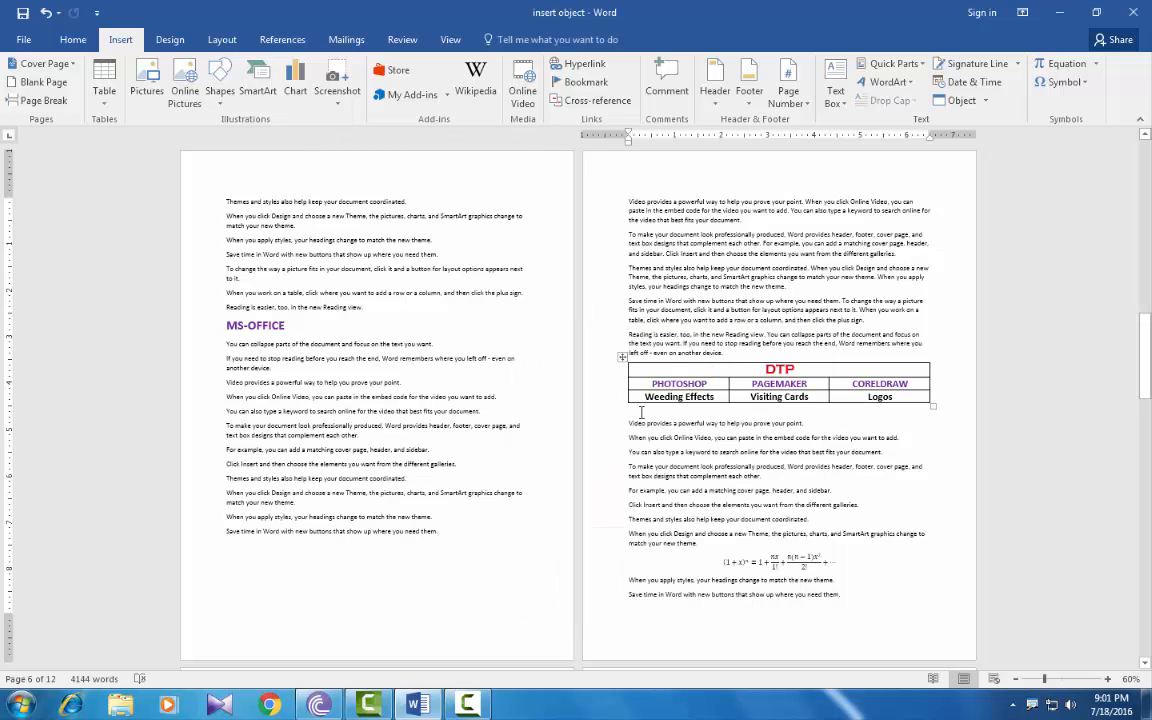
Add a bookmark named table at the empty line just below the DTP table on page 6.
{"action": "left_click", "coordinate": [575, 82]}
{"action": "type", "text": "table"}
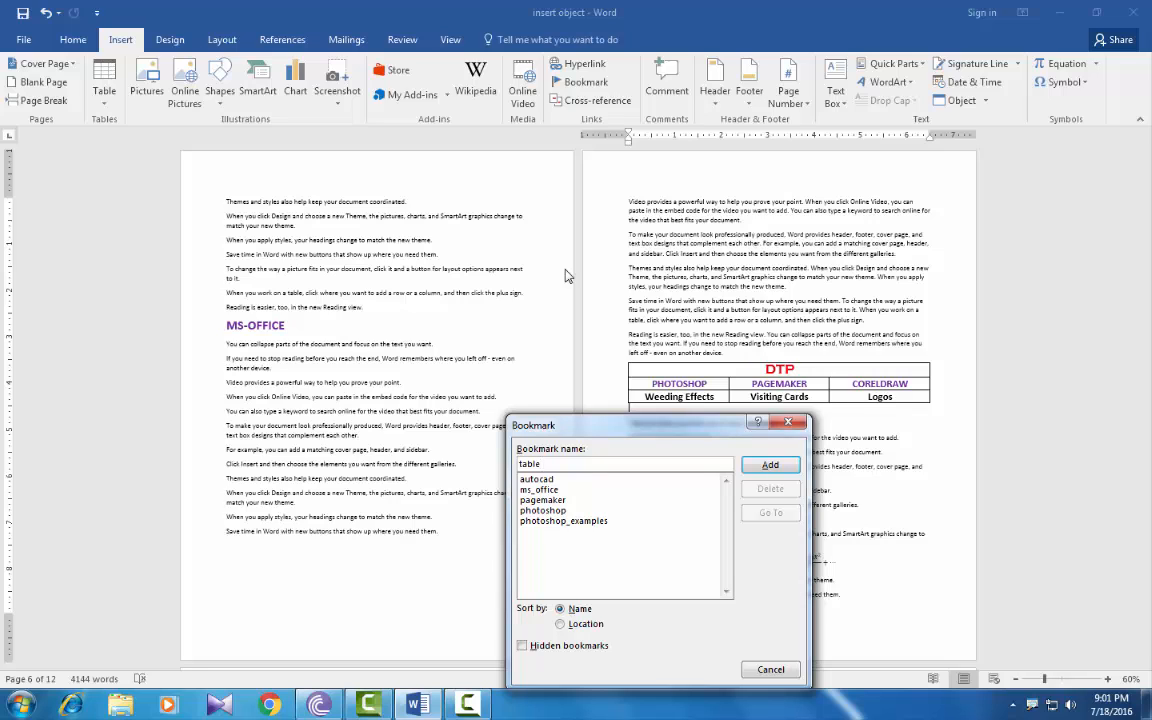
{"action": "left_click", "coordinate": [770, 465]}
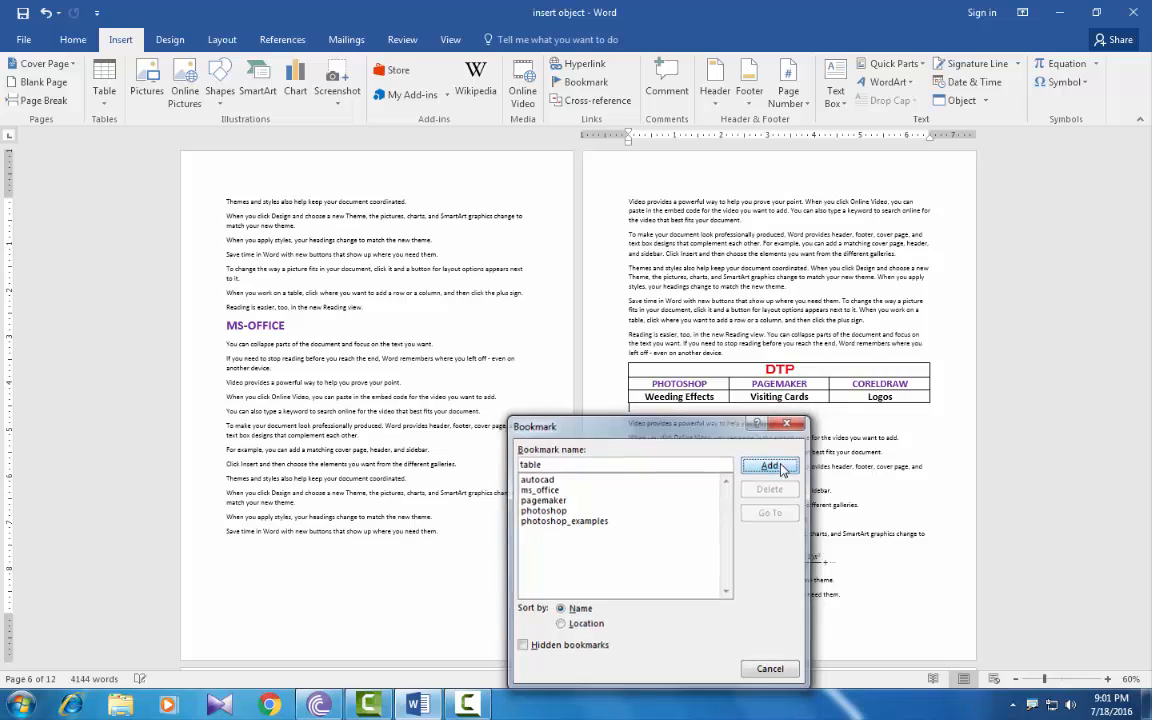
Add a bookmark named coreldraew at the start of the CORELDRAW heading on page 7.
{"action": "scroll", "coordinate": [528, 428], "scroll_direction": "down", "scroll_amount": 15}
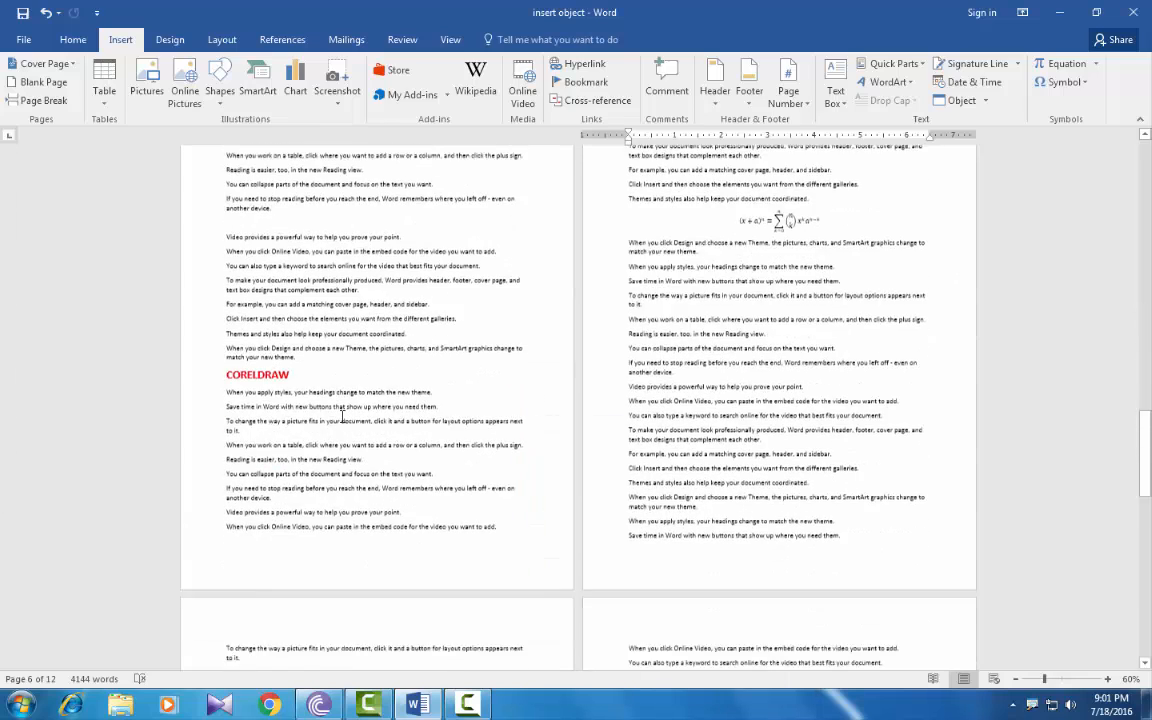
{"action": "left_click", "coordinate": [225, 268]}
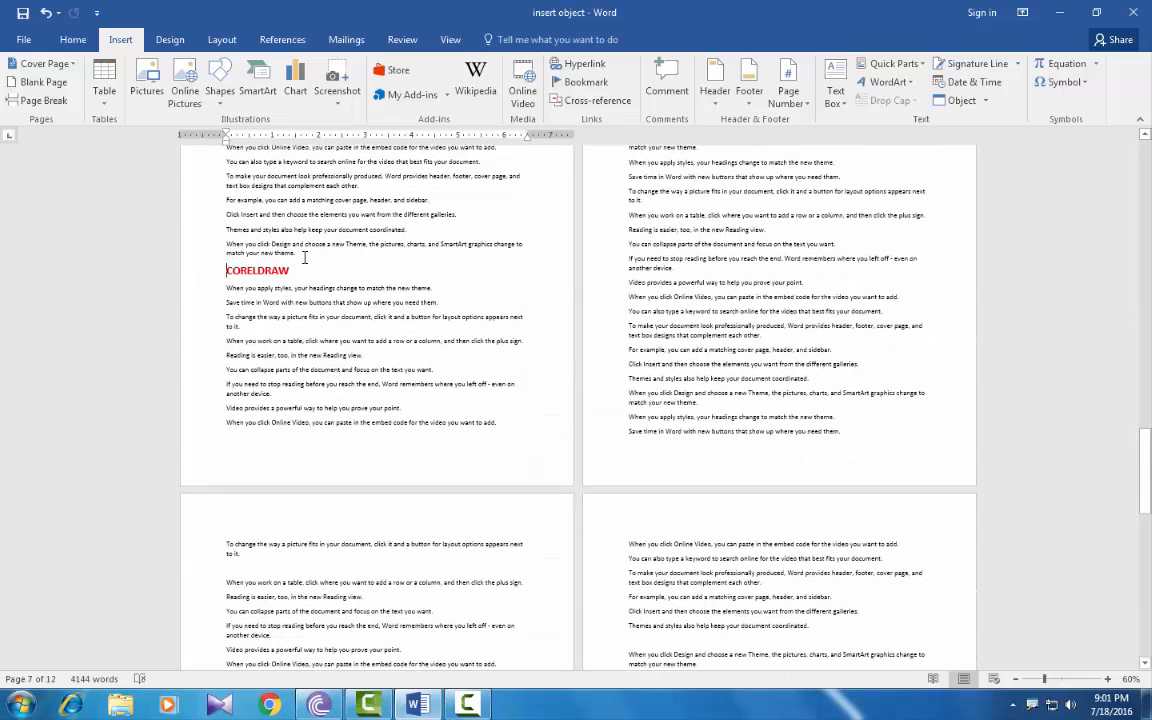
{"action": "left_click", "coordinate": [585, 82]}
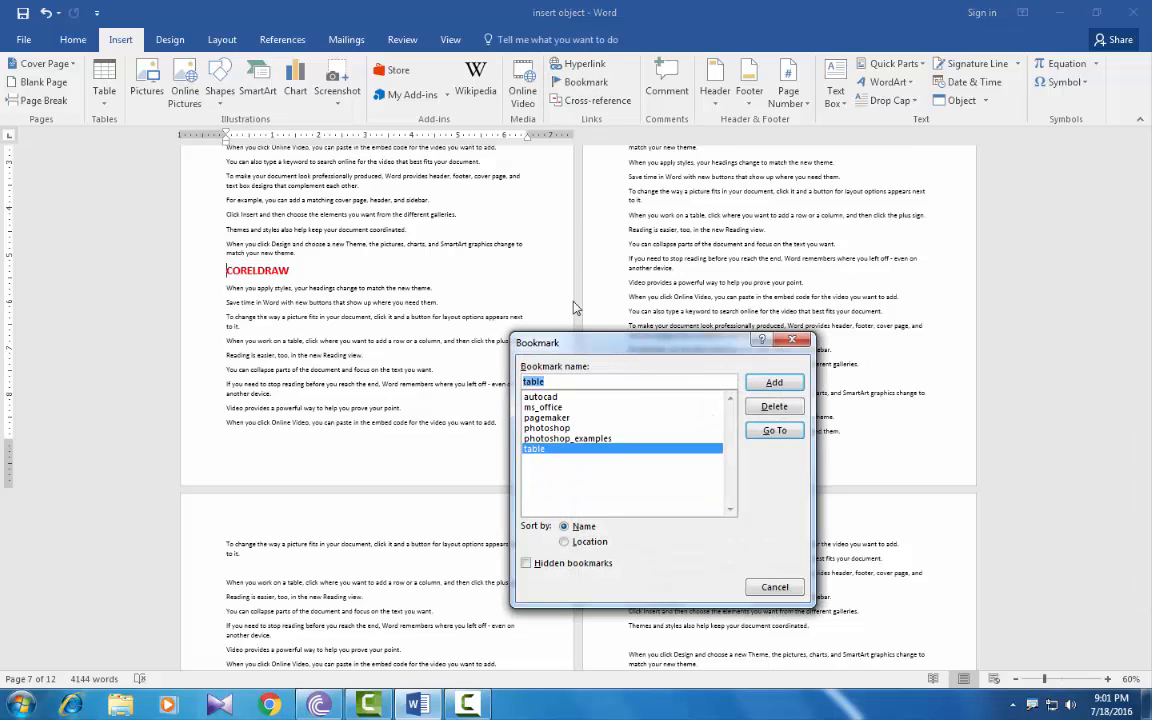
{"action": "type", "text": "coreldraw"}
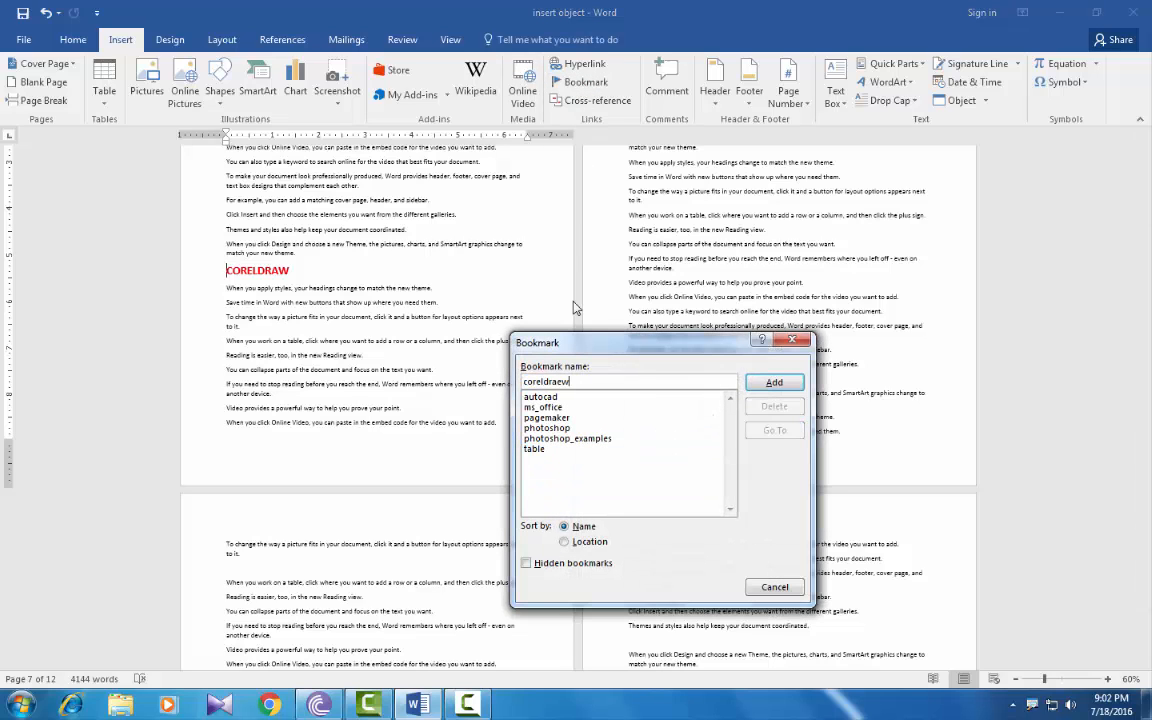
{"action": "left_click", "coordinate": [774, 382]}
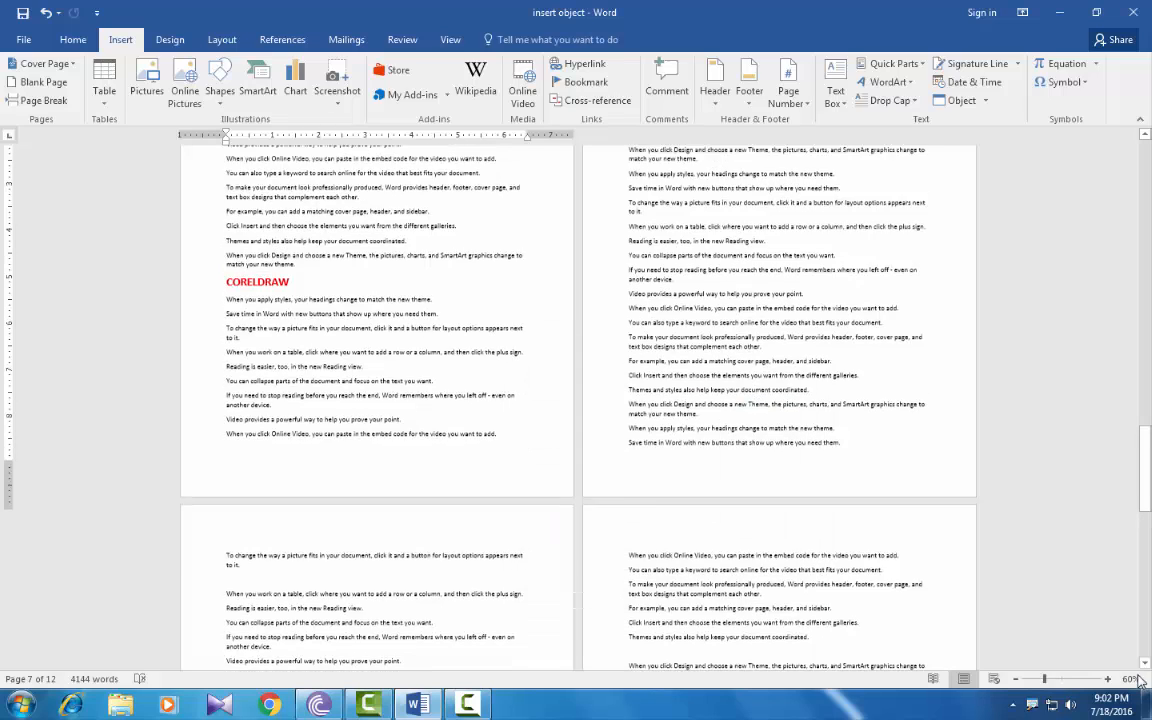
Open the document's bookmark list and go to the photoshop bookmark.
{"action": "left_click", "coordinate": [1107, 679]}
{"action": "left_click", "coordinate": [1107, 679]}
{"action": "left_click", "coordinate": [1107, 679]}
{"action": "left_click", "coordinate": [1107, 679]}
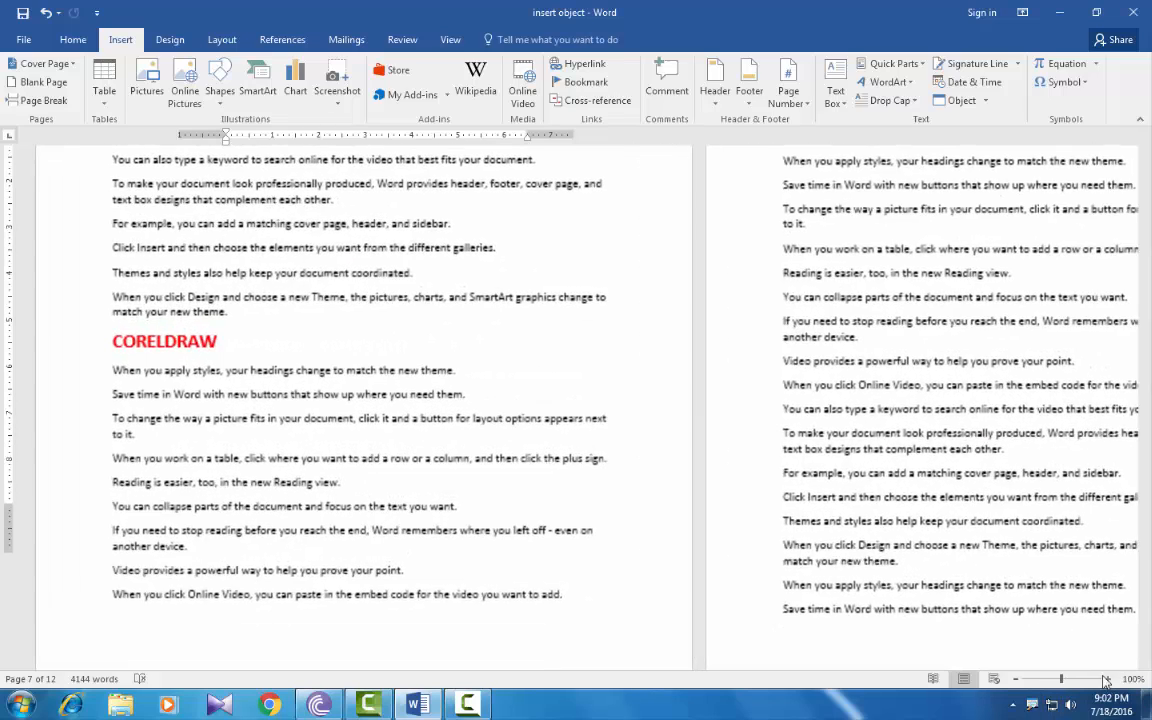
{"action": "scroll", "coordinate": [495, 398], "scroll_direction": "up", "scroll_amount": 5}
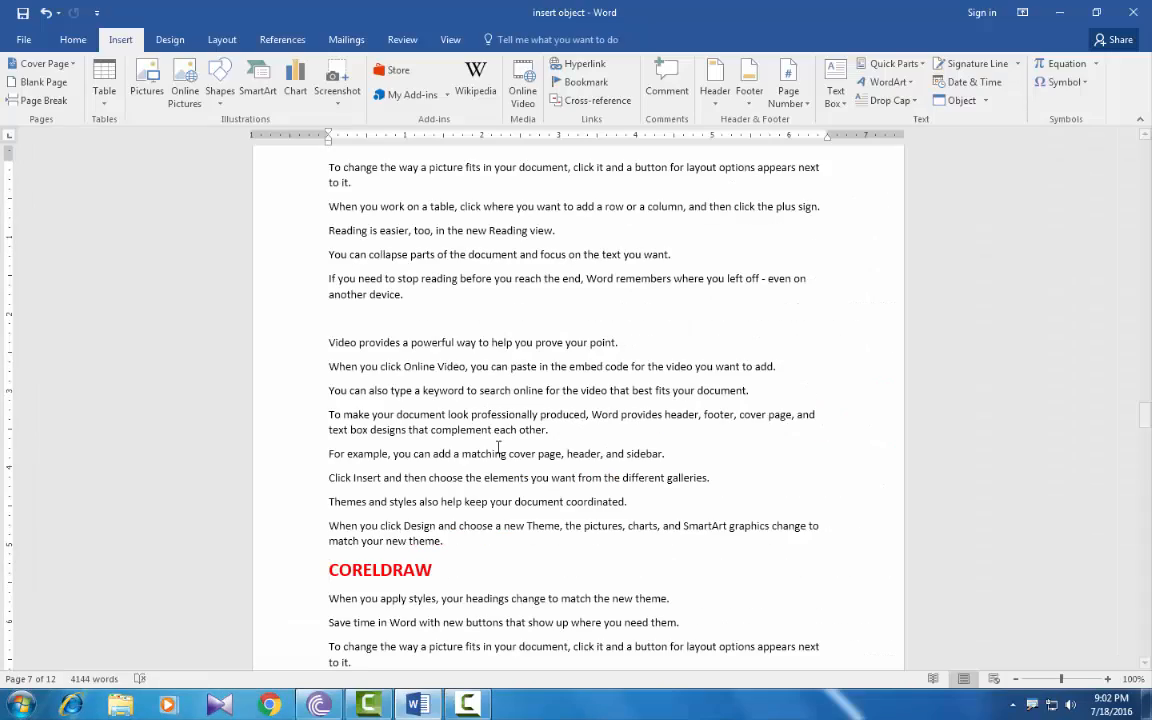
{"action": "left_click", "coordinate": [760, 308]}
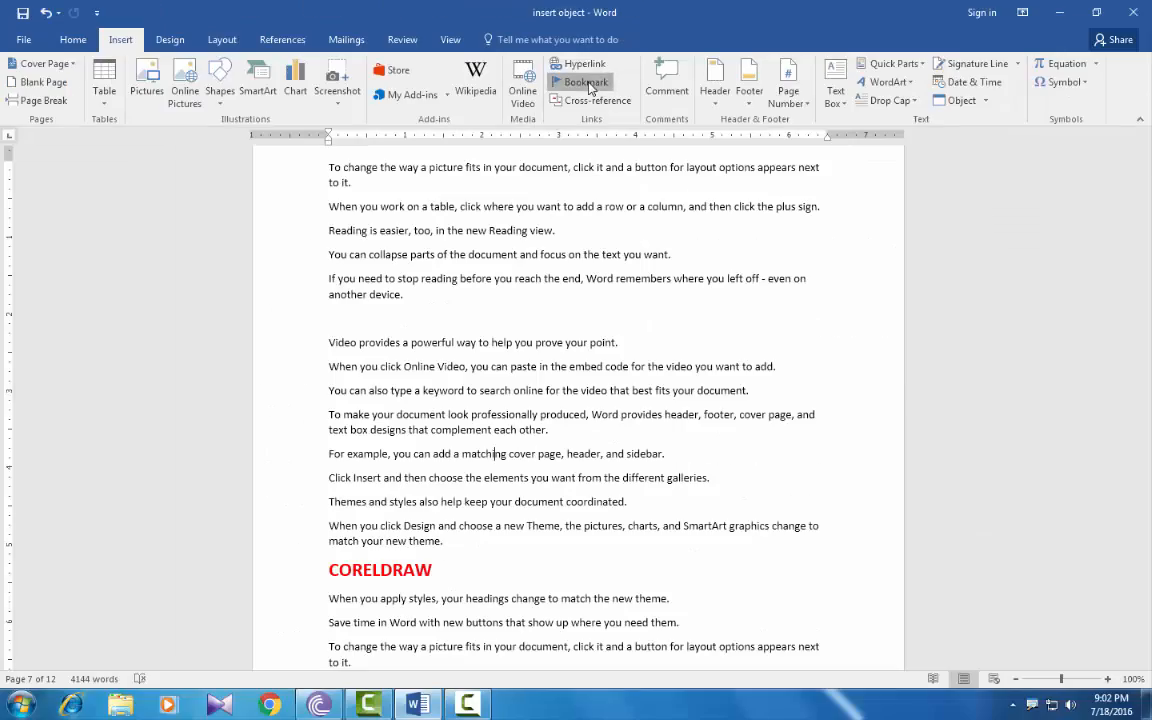
{"action": "left_click", "coordinate": [591, 92]}
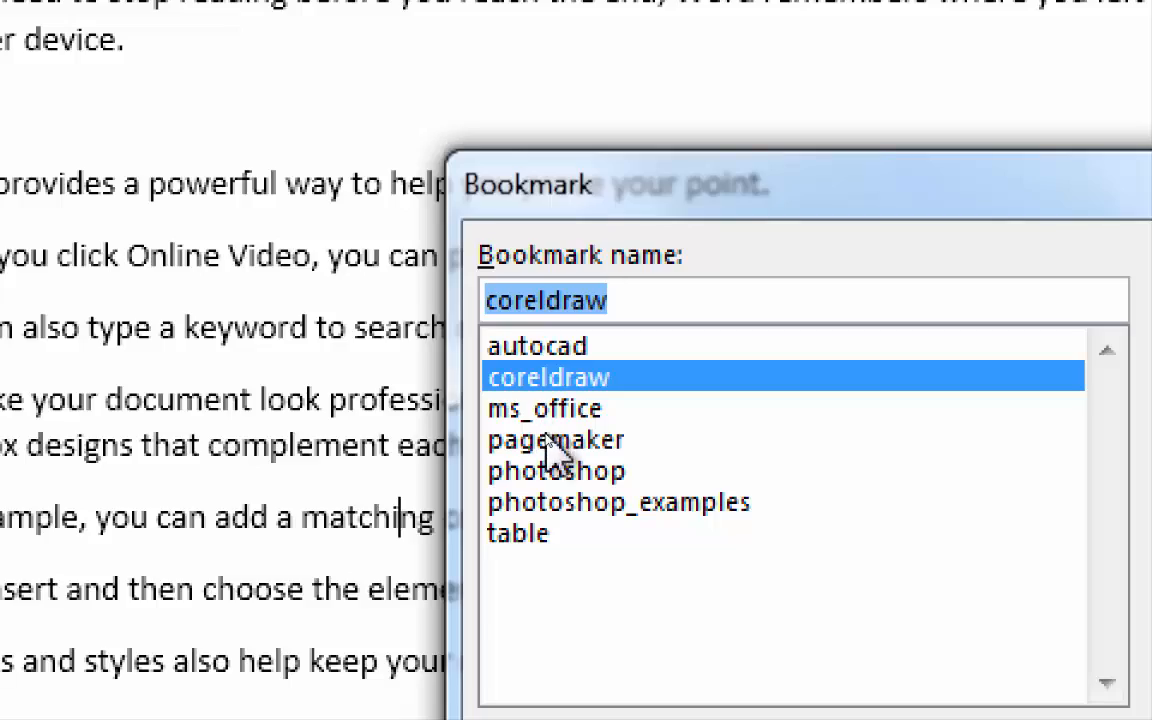
{"action": "left_click", "coordinate": [553, 470]}
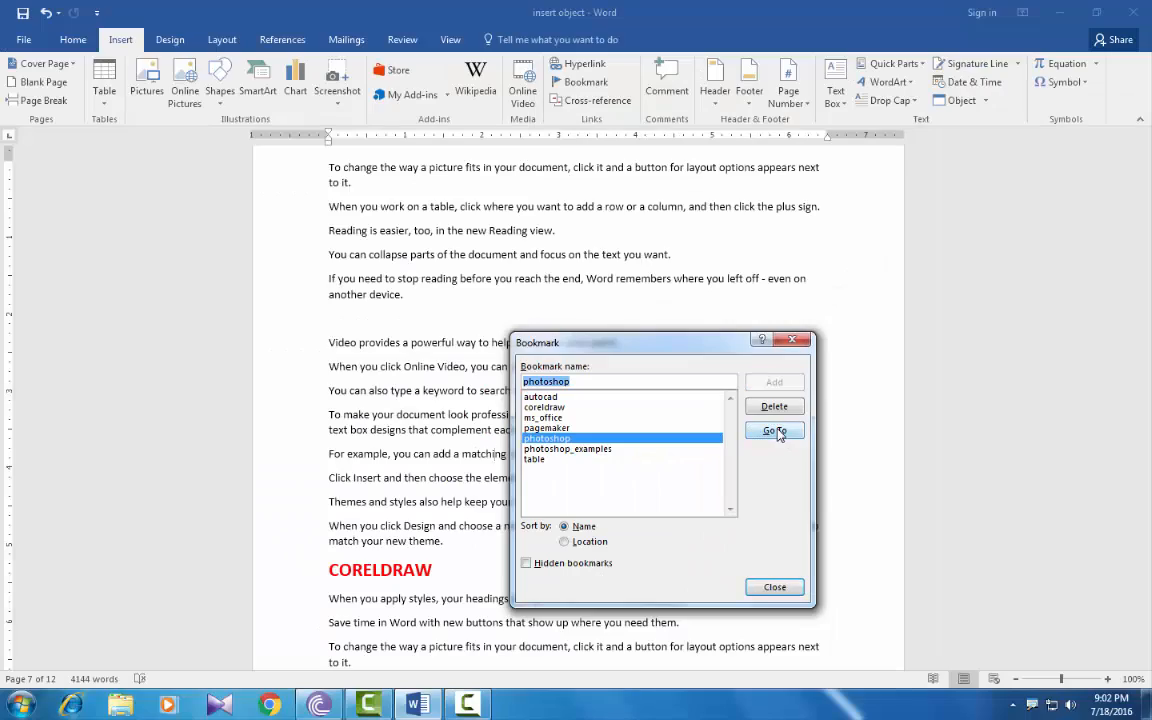
{"action": "left_click", "coordinate": [775, 431]}
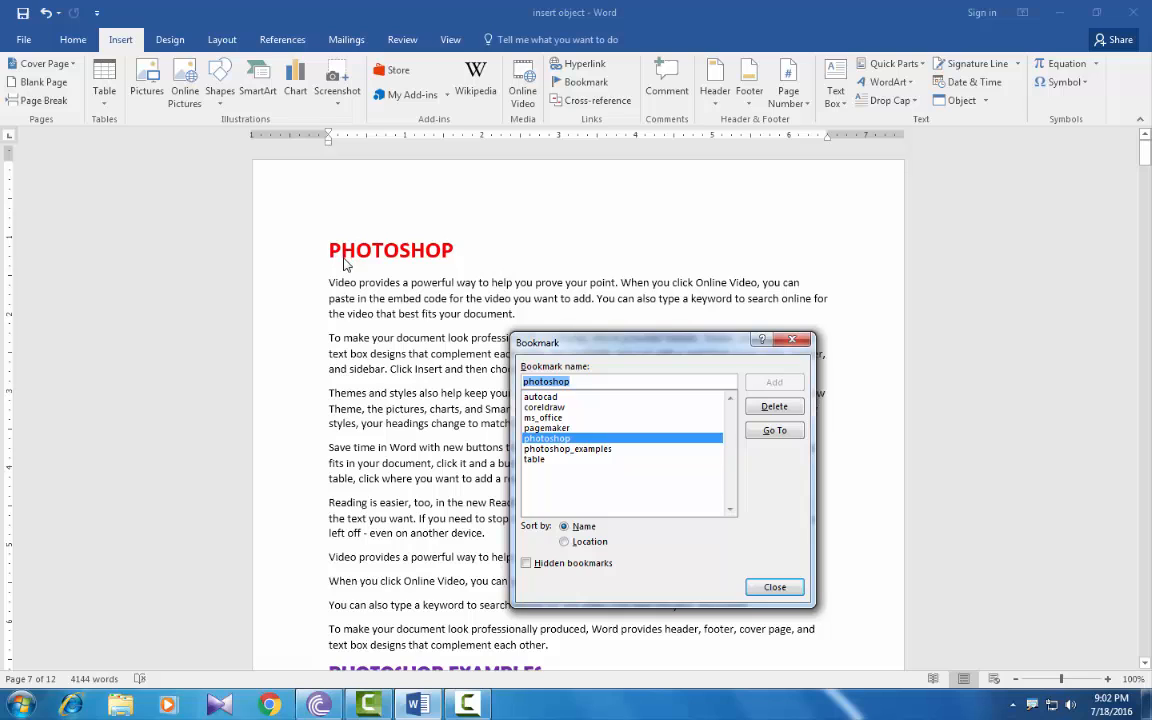
Test the other bookmarks by going to ms_office, table and photoshop_examples one after another.
{"action": "left_click", "coordinate": [620, 417]}
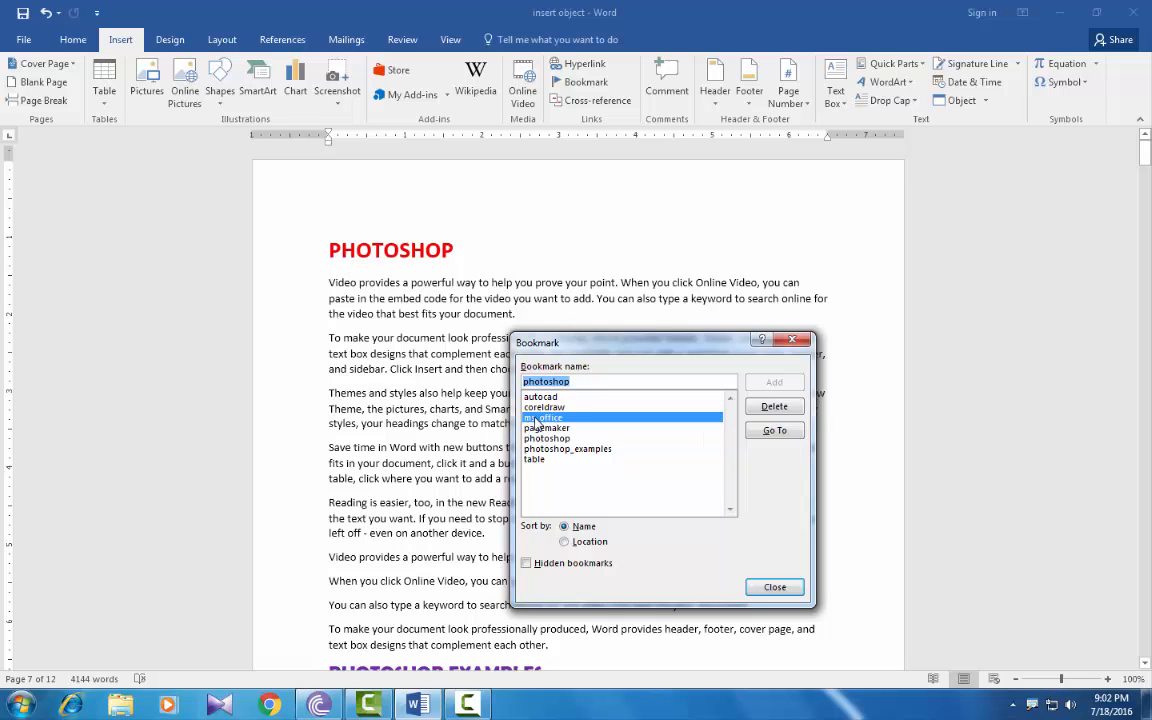
{"action": "left_click", "coordinate": [773, 430]}
{"action": "left_click", "coordinate": [533, 459]}
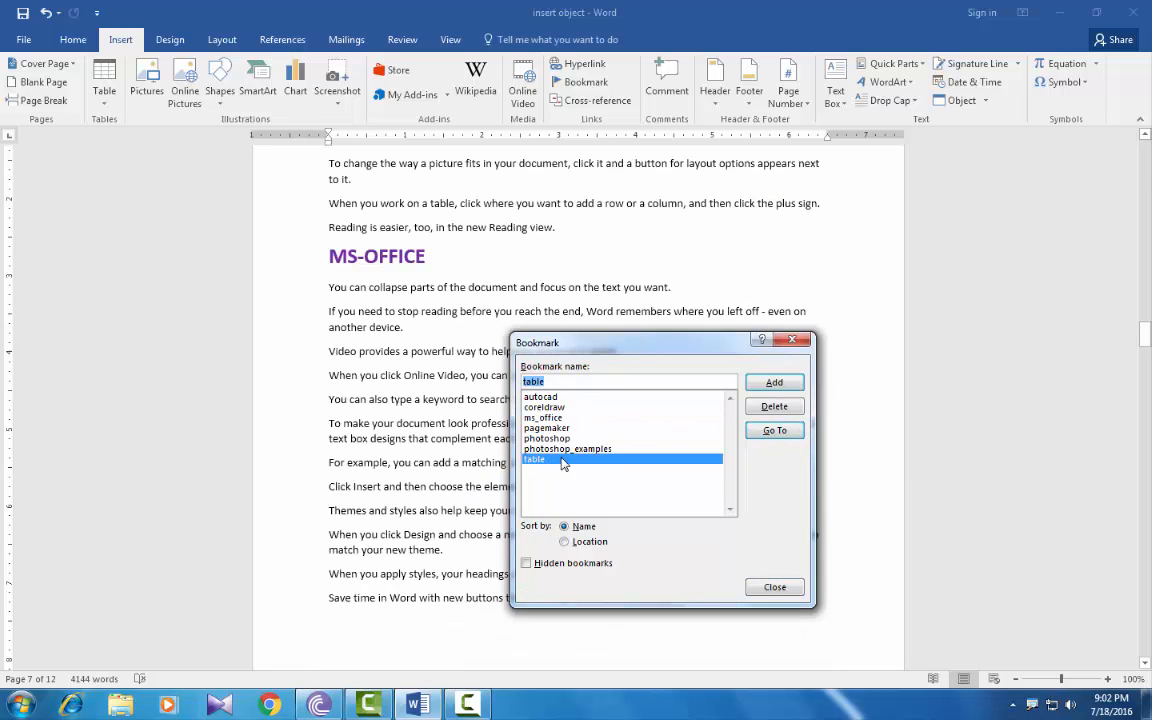
{"action": "left_click", "coordinate": [775, 431]}
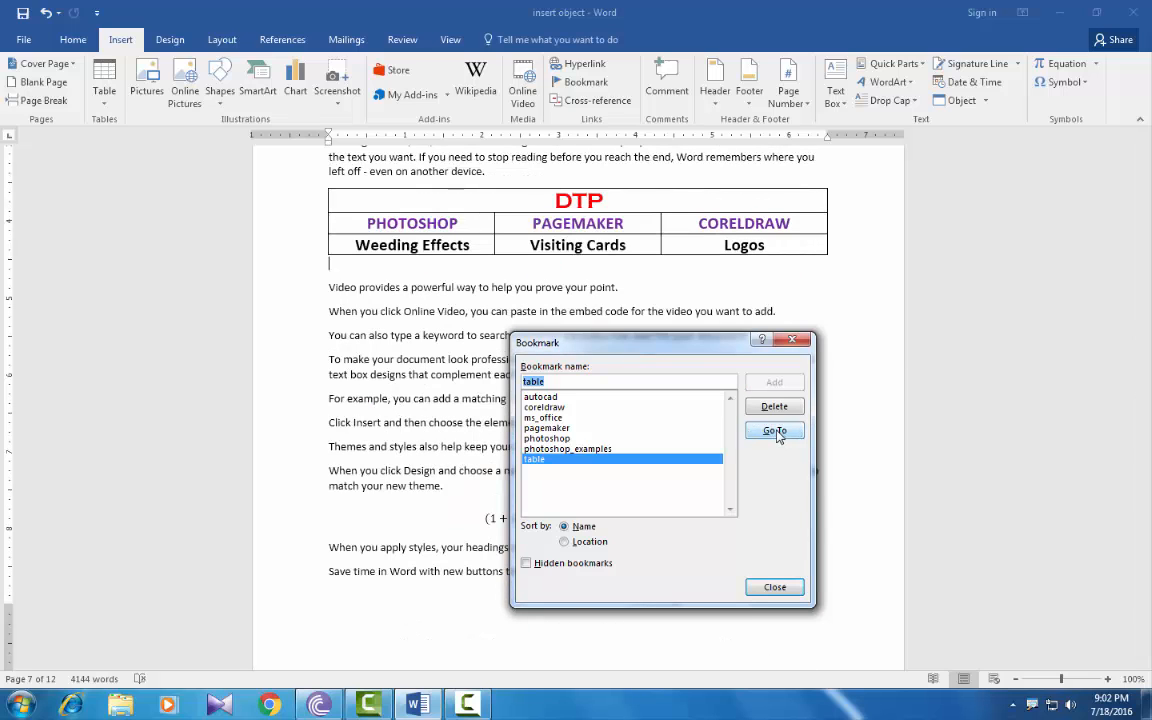
{"action": "left_click", "coordinate": [588, 450]}
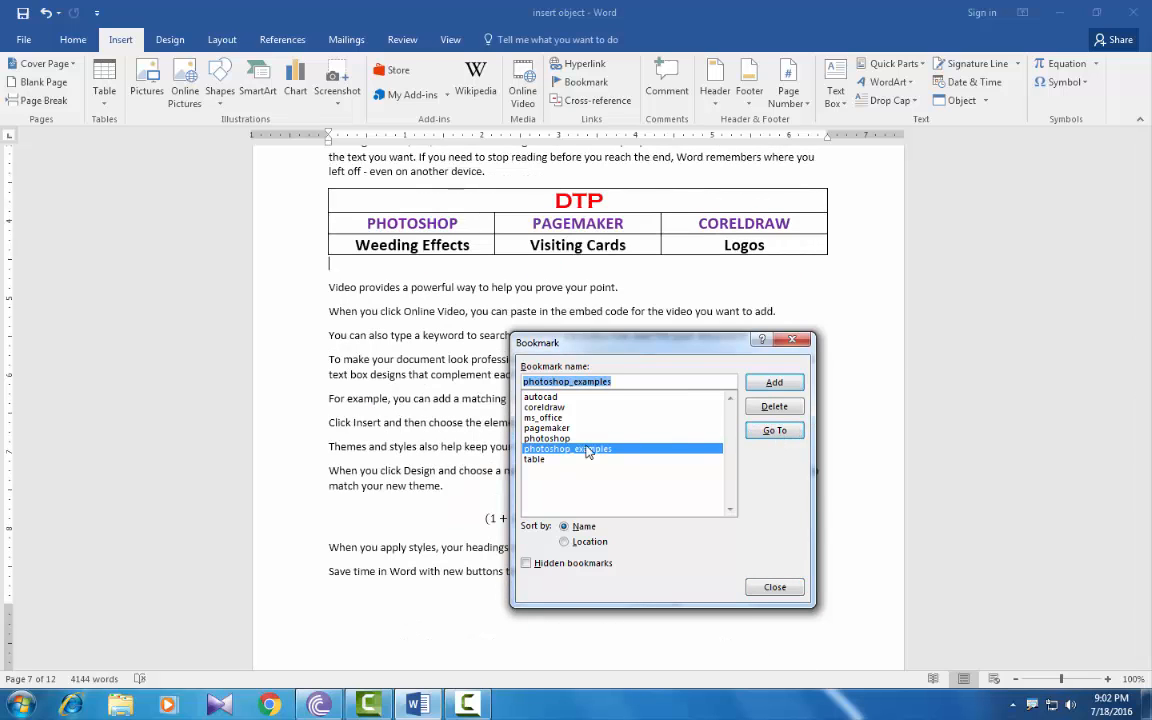
{"action": "left_click", "coordinate": [774, 431]}
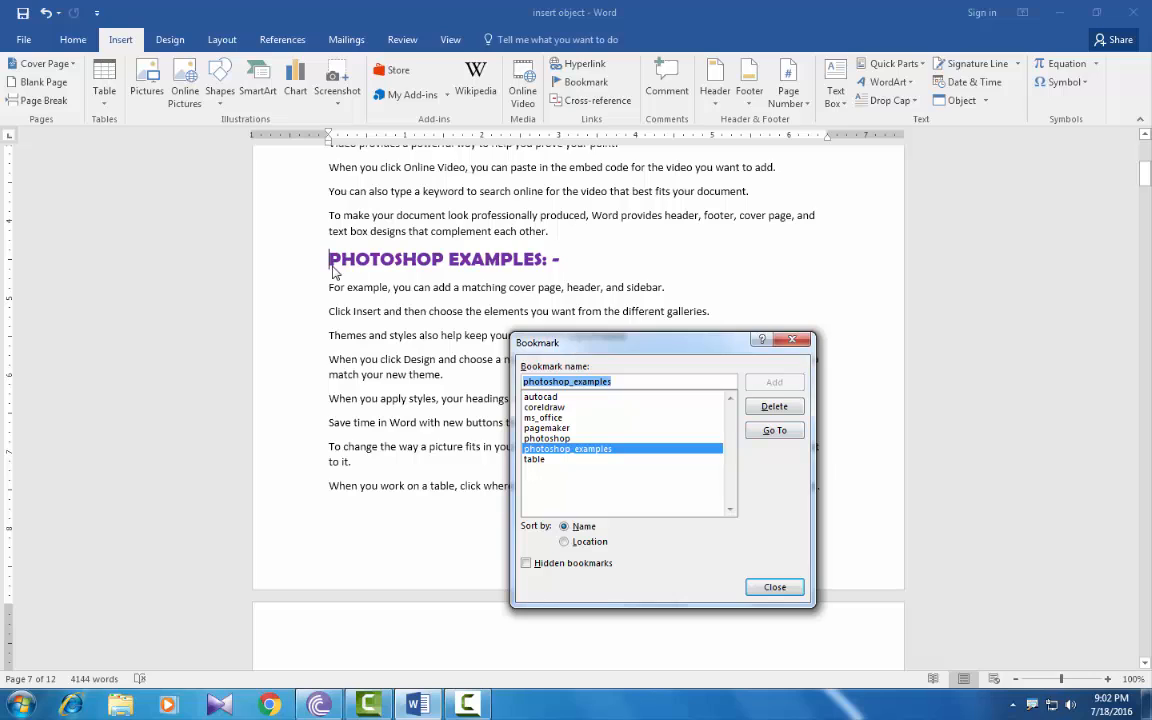